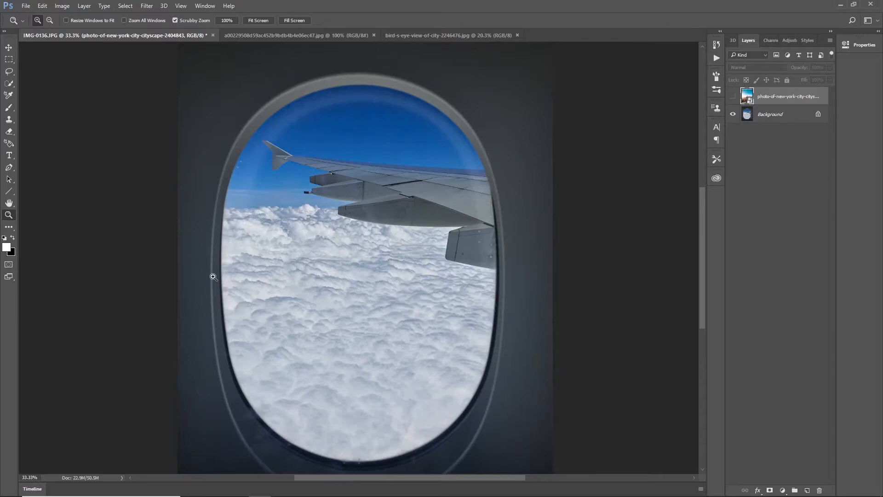
Preview the hidden city photo layer over the airplane window, and convert the Background into a layer named Window.
click(734, 96)
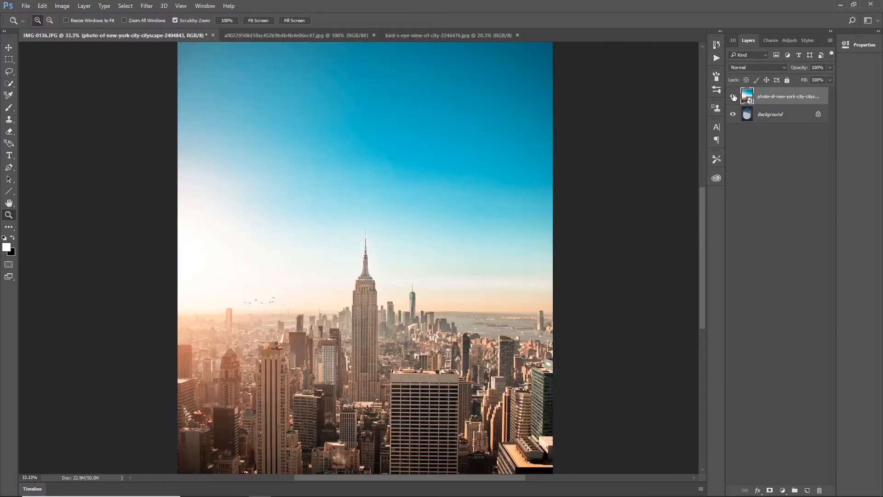
click(733, 97)
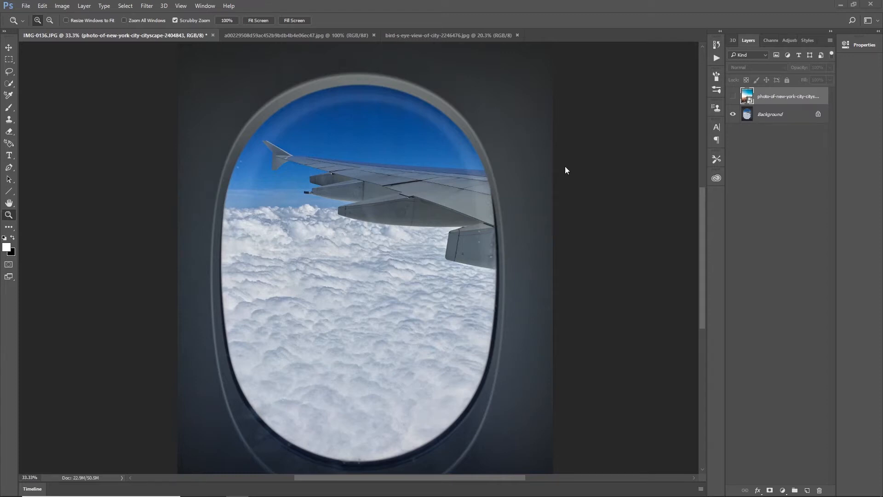
click(777, 116)
double_click(777, 116)
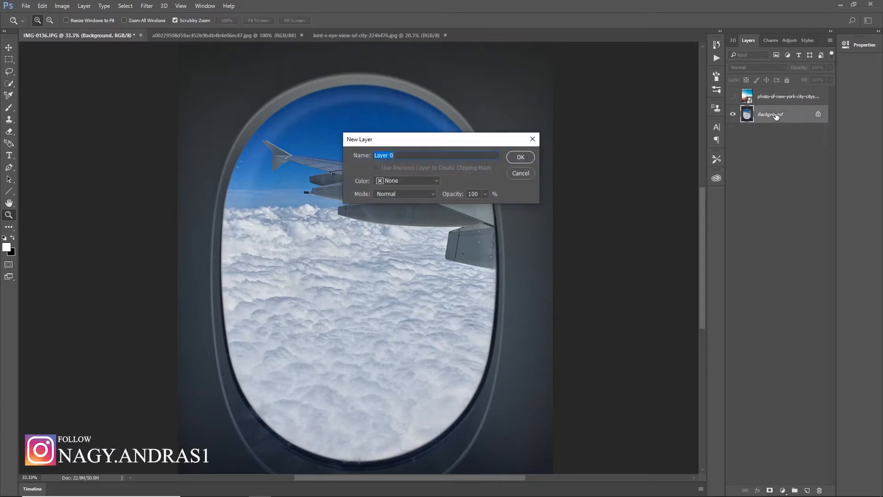
text(Window)
key(Return)
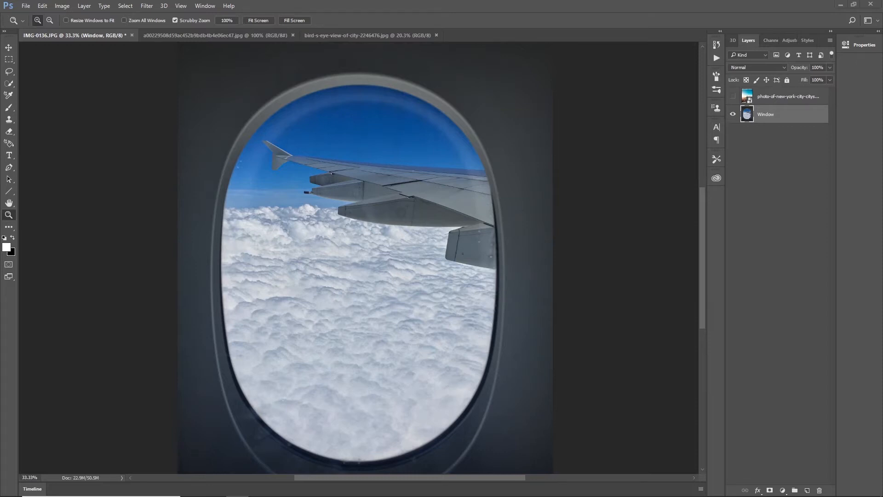
Draw an ellipse shape about 1965 × 2385 px over the airplane window with the Ellipse Tool.
click(10, 156)
click(9, 167)
click(8, 193)
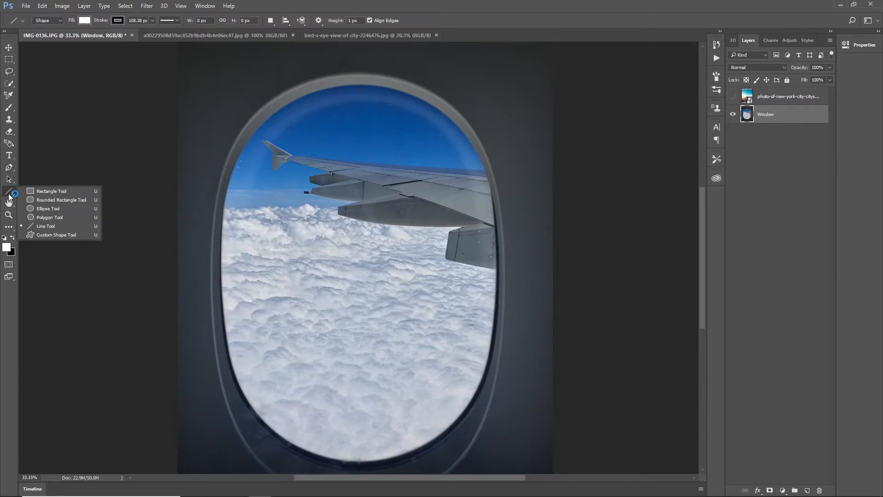
click(61, 209)
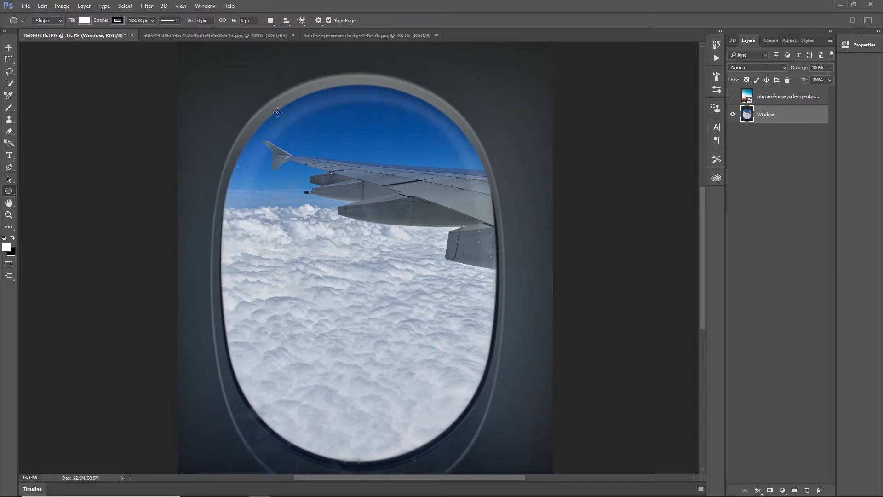
mouse_move(259, 98)
mouse_down()
mouse_move(417, 437)
mouse_move(560, 464)
mouse_up()
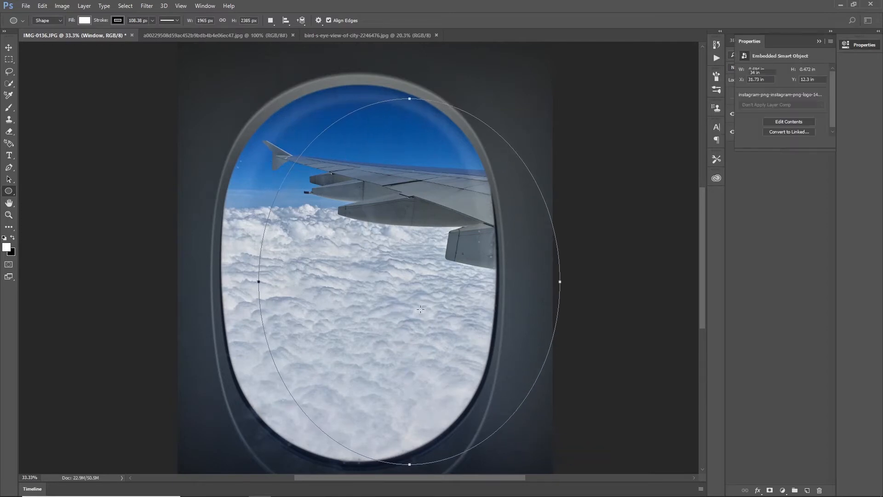
Move the ellipse so it is centred over the airplane window, undoing any stray small ellipses.
drag(409, 232, 379, 221)
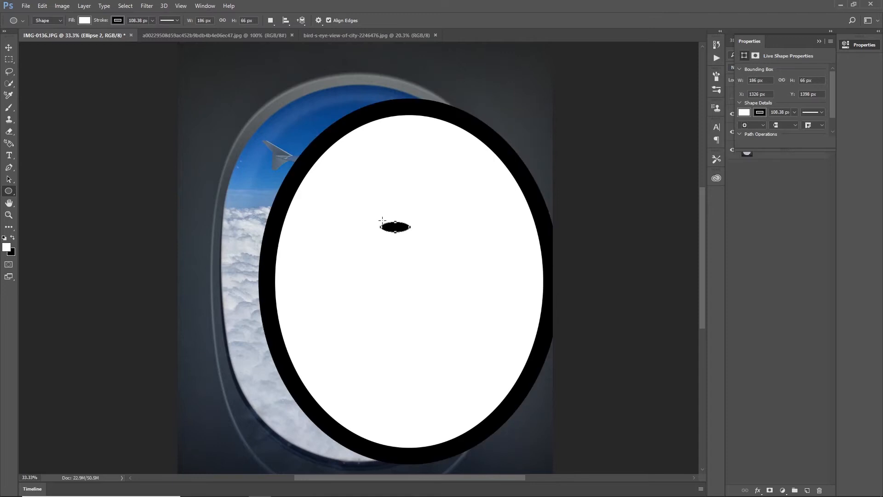
key(ctrl+z)
drag(407, 149, 359, 146)
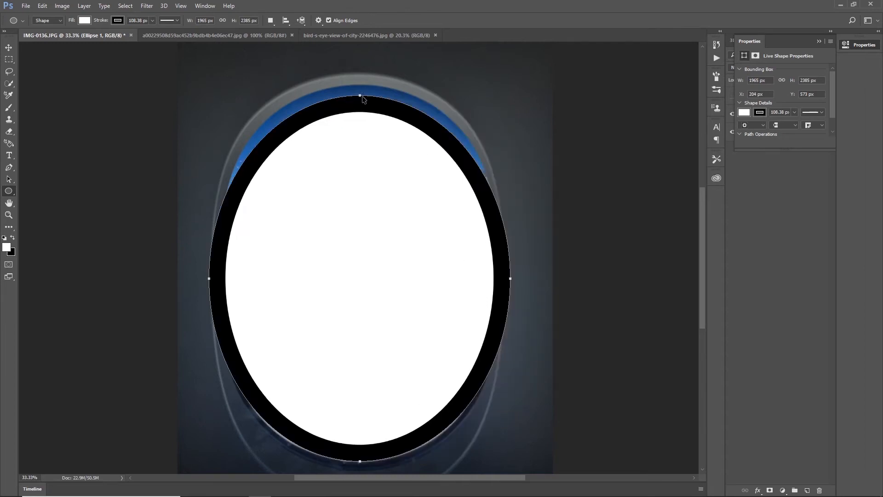
drag(360, 88, 362, 97)
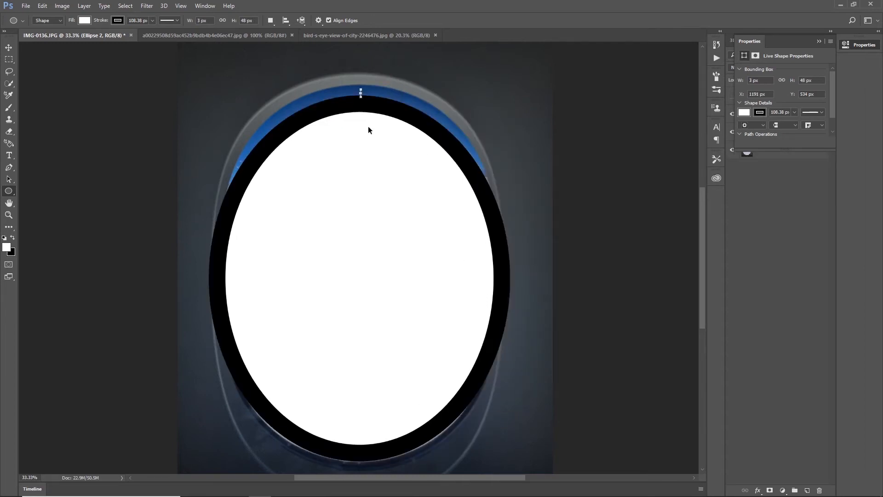
key(ctrl+z)
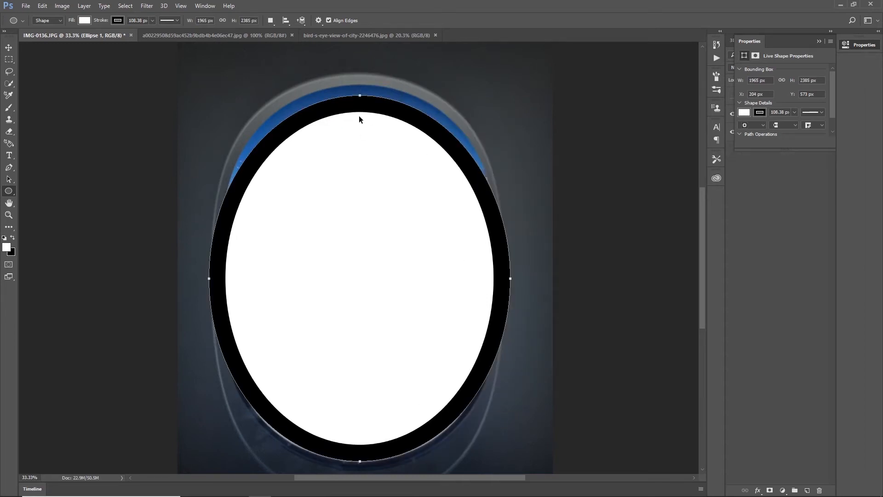
Free-transform the ellipse to about 1979 × 2568 px to cover the window opening, accepting conversion to a regular path.
key(ctrl+t)
drag(361, 96, 361, 84)
drag(276, 121, 275, 119)
drag(508, 83, 509, 79)
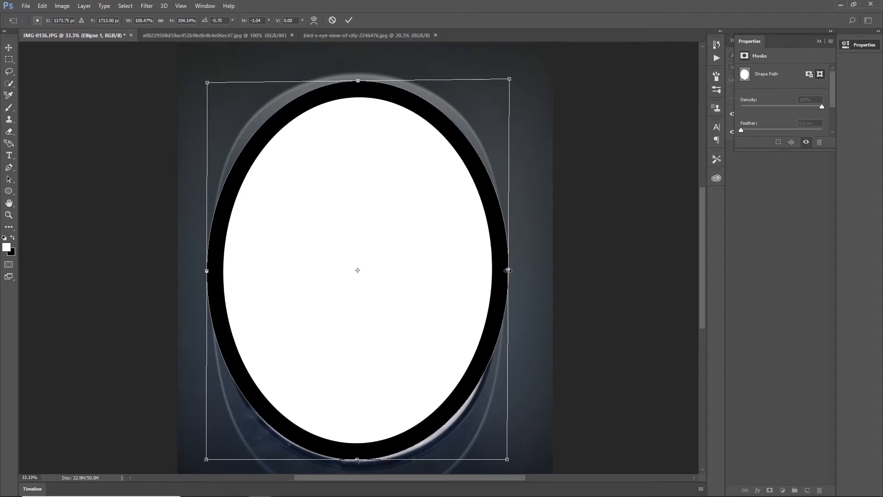
drag(509, 271, 508, 272)
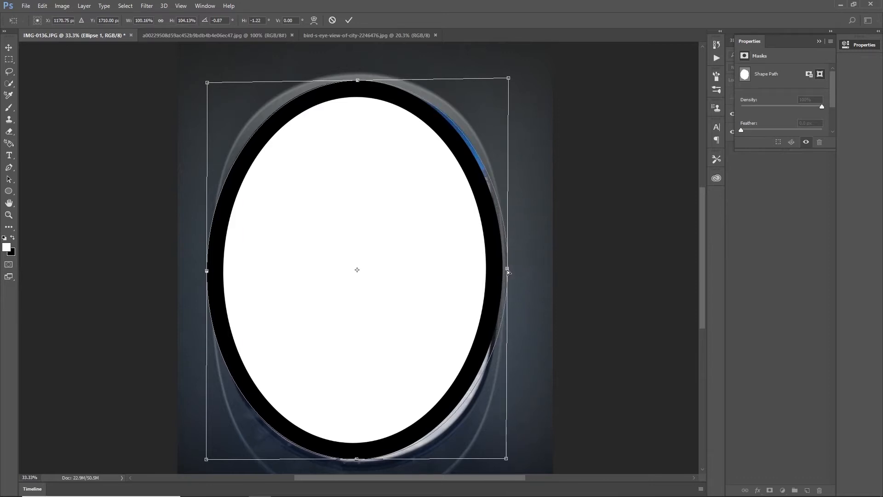
mouse_move(357, 461)
mouse_down()
mouse_move(358, 471)
mouse_move(357, 428)
mouse_move(358, 462)
mouse_up()
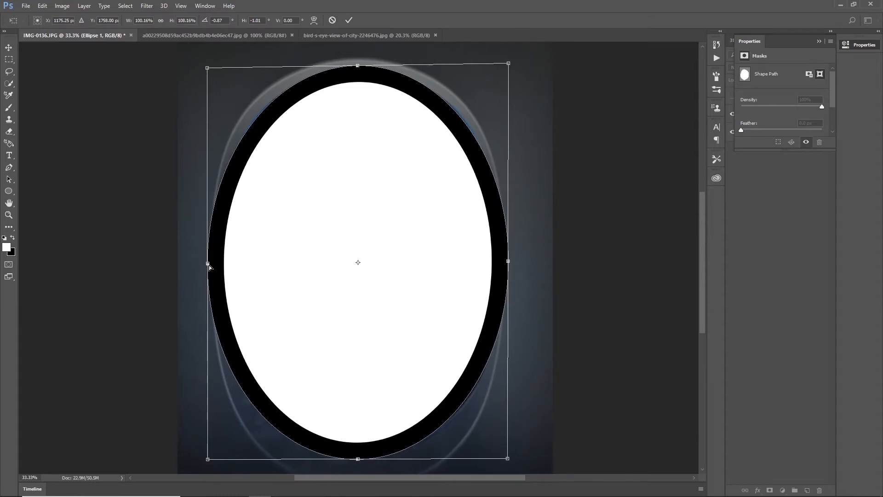
drag(208, 265, 205, 263)
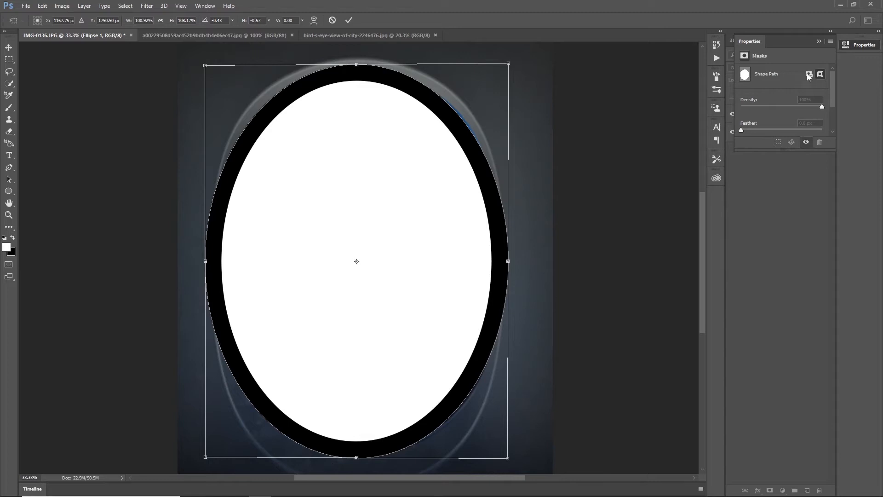
click(348, 20)
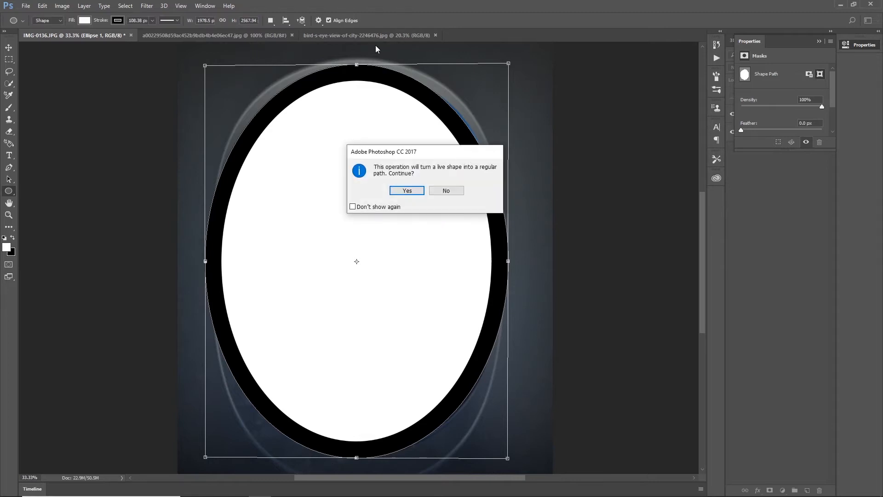
click(407, 191)
Add a layer mask to the ellipse layer and lower the mask's density.
click(809, 75)
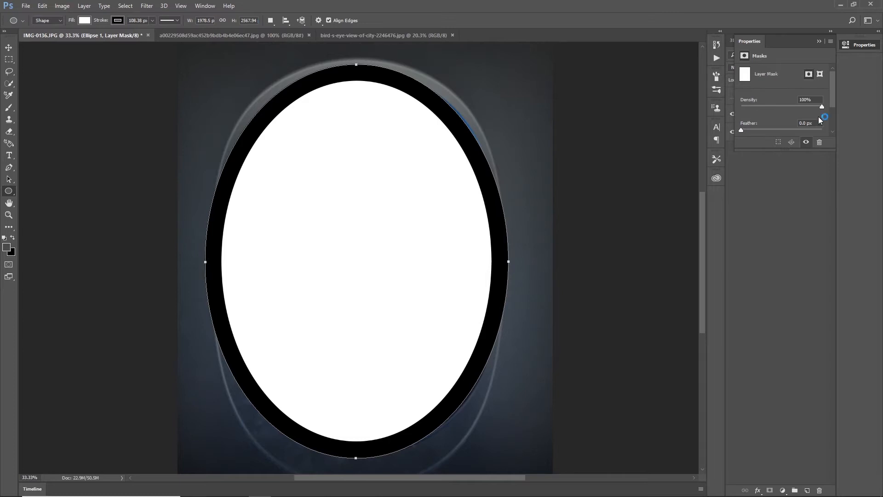
drag(816, 105, 759, 105)
scroll(801, 106, down, 3)
scroll(778, 94, up, 3)
click(823, 41)
click(747, 114)
double_click(747, 114)
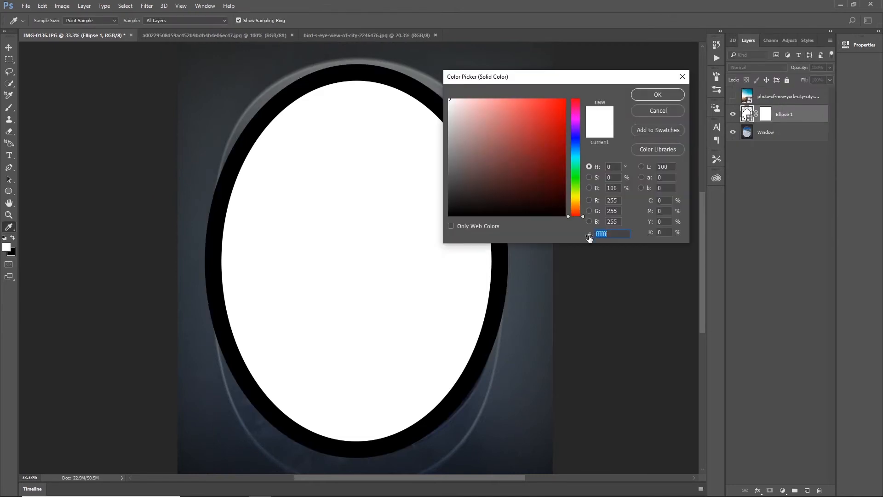
click(656, 112)
Try a Bevel & Emboss effect with a different contour at 0% range on the ellipse layer, and undo it.
right_click(791, 114)
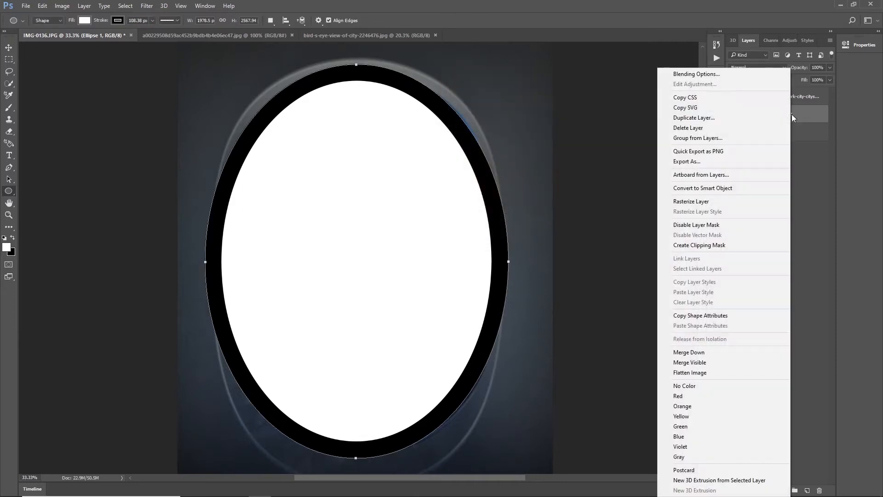
click(723, 74)
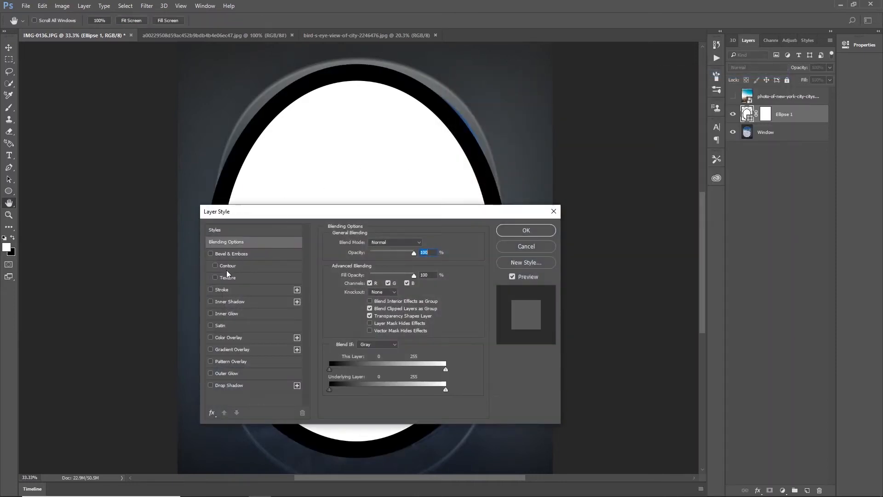
click(232, 266)
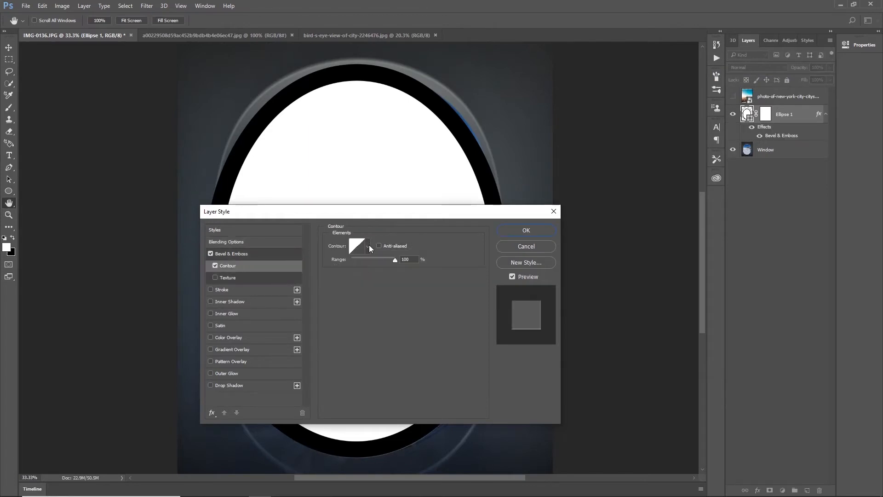
click(368, 247)
click(356, 270)
click(368, 251)
drag(373, 260, 332, 259)
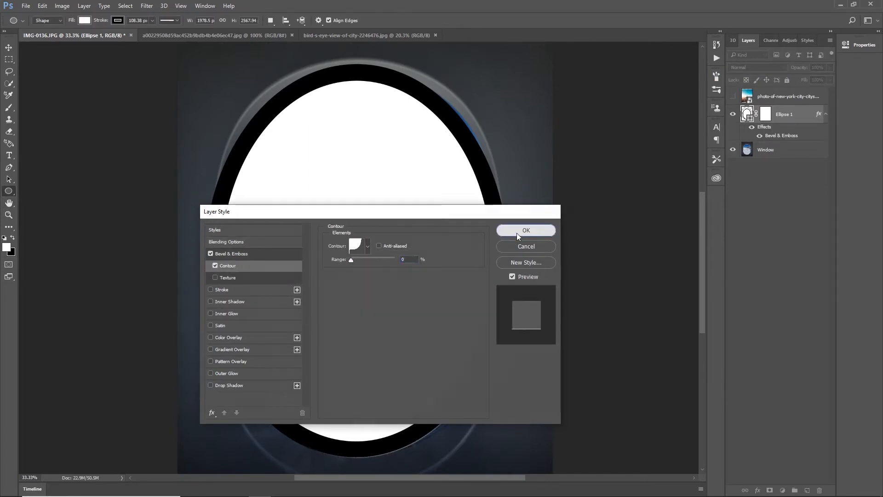
click(517, 233)
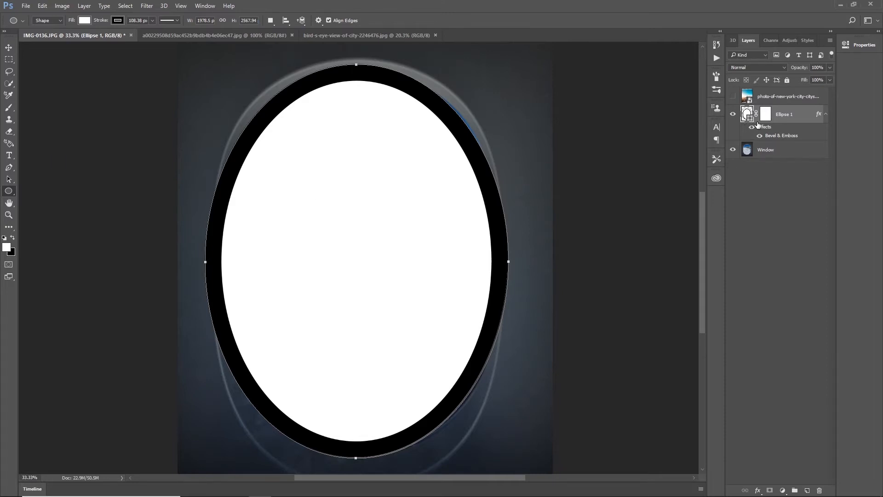
key(ctrl+z)
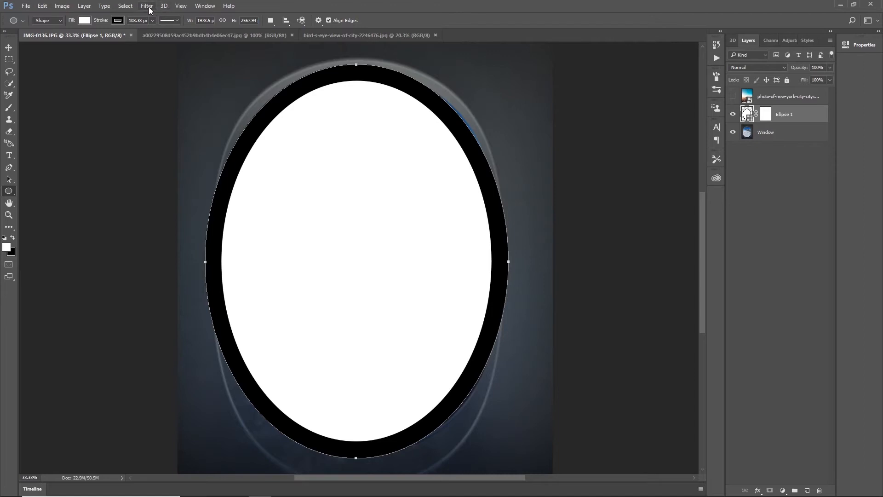
Remove the ellipse's stroke and lower the ellipse layer's opacity to 28%.
click(122, 21)
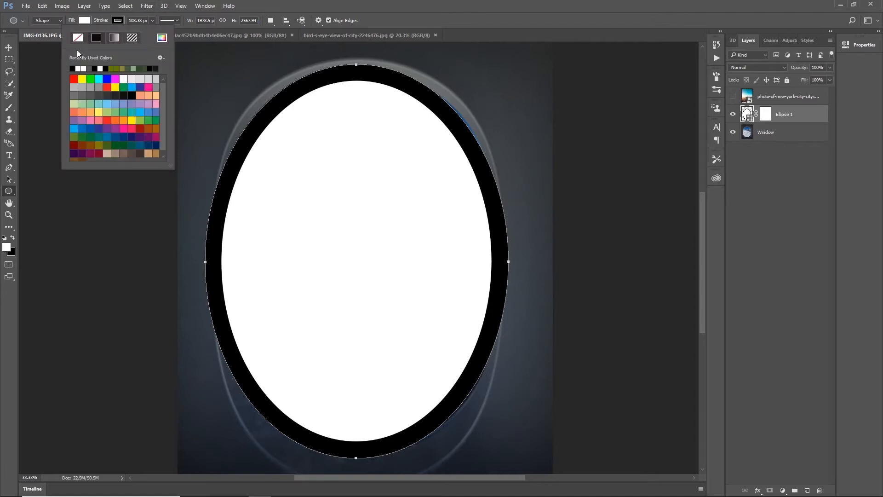
click(80, 38)
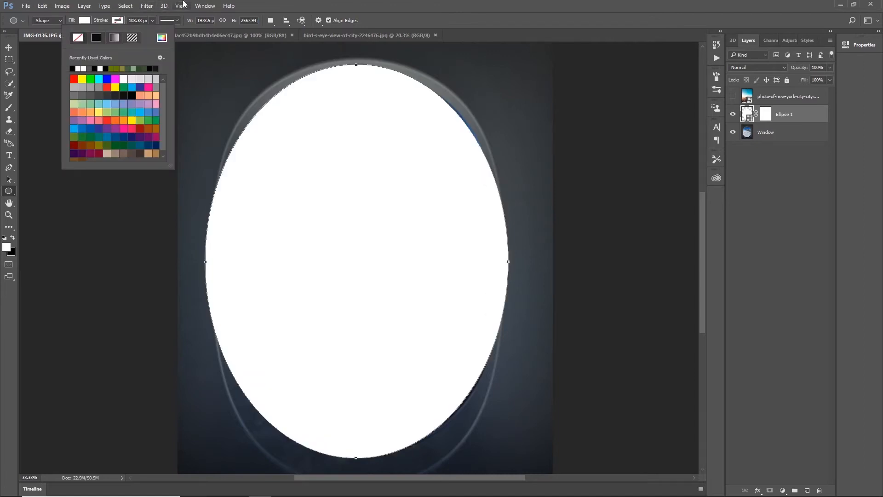
click(355, 2)
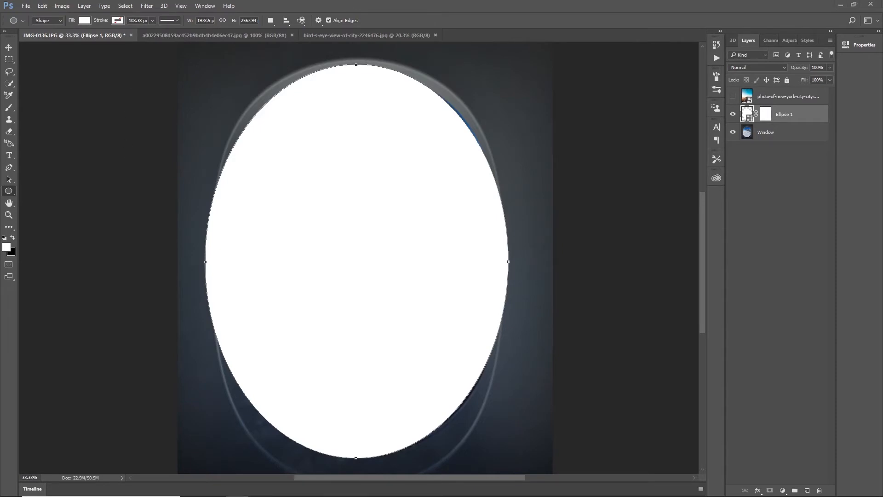
click(830, 68)
drag(810, 79, 798, 76)
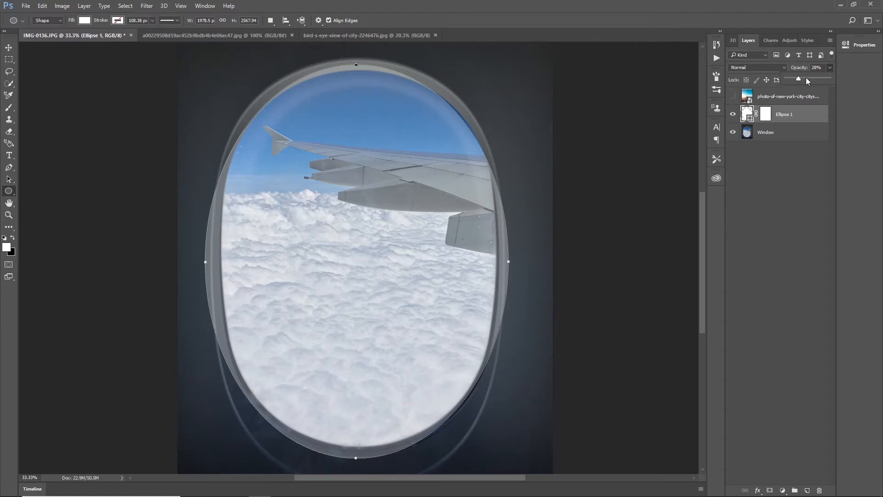
click(141, 209)
Free-transform the semi-transparent ellipse to about 1901 × 2568 px so its outline follows the airplane window's opening more closely.
key(ctrl+t)
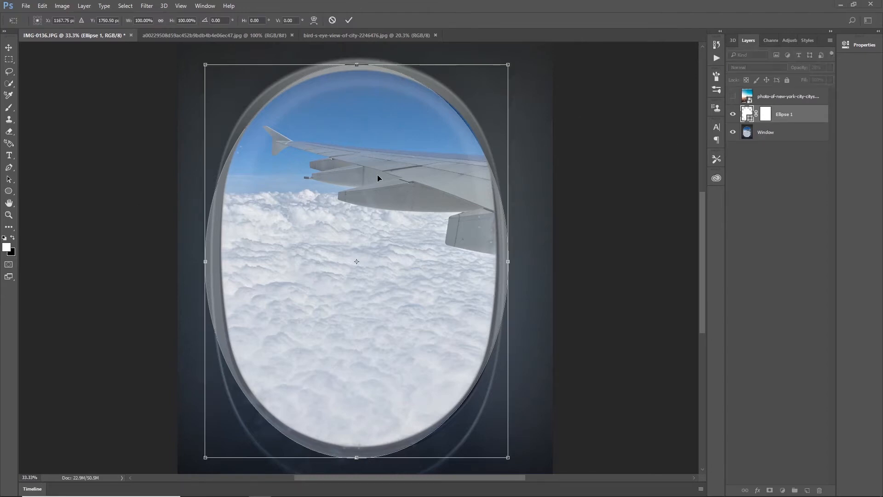
drag(205, 261, 211, 256)
drag(213, 64, 209, 63)
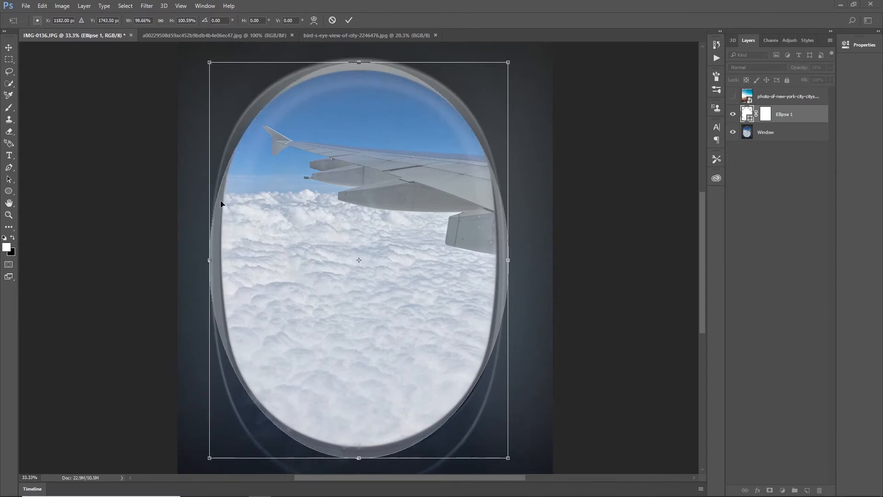
mouse_move(208, 261)
mouse_down()
mouse_move(265, 257)
mouse_move(214, 261)
mouse_up()
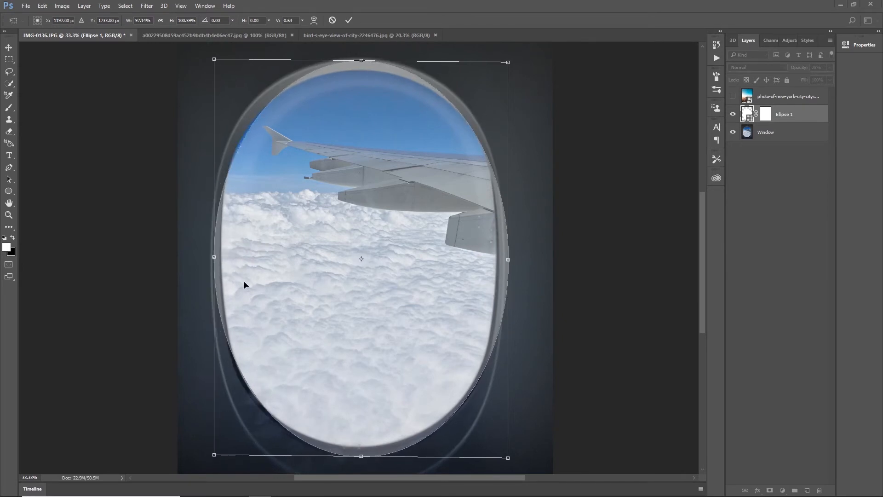
drag(361, 457, 358, 455)
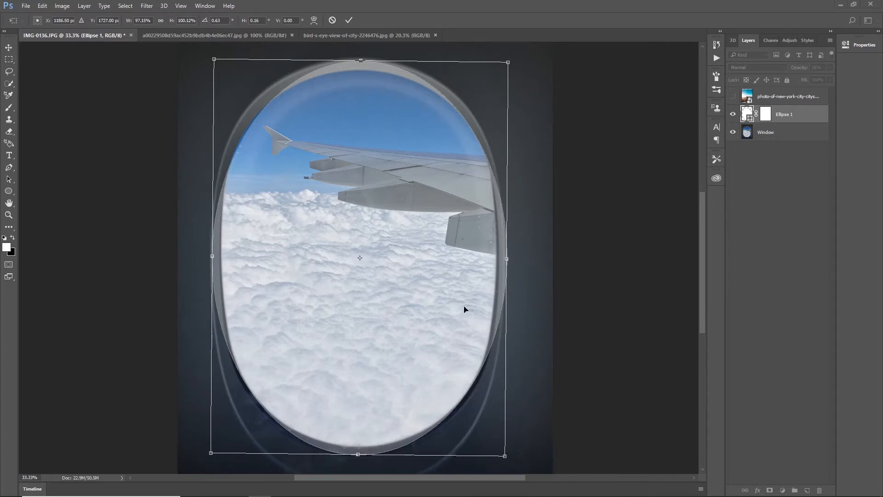
drag(507, 259, 504, 258)
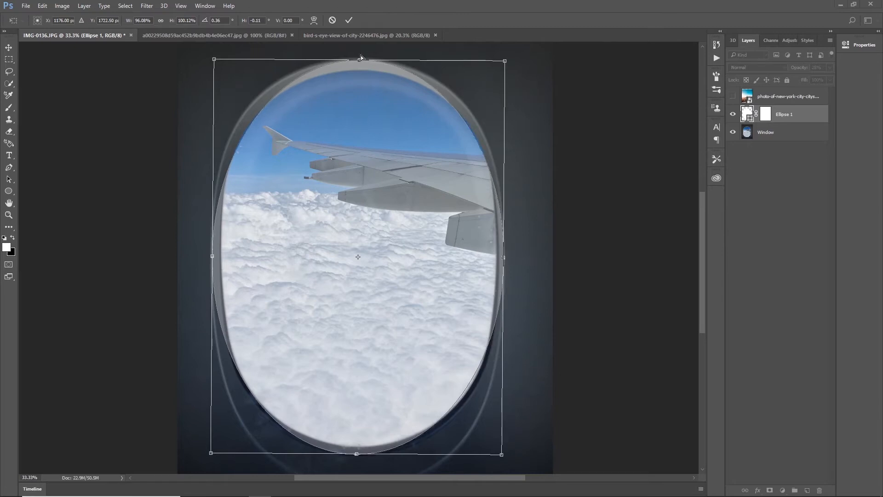
drag(362, 58, 361, 60)
click(348, 21)
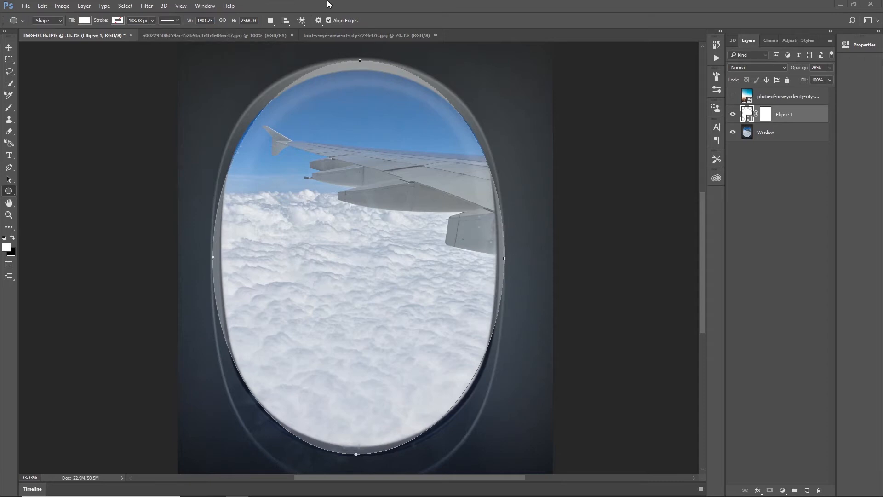
click(319, 103)
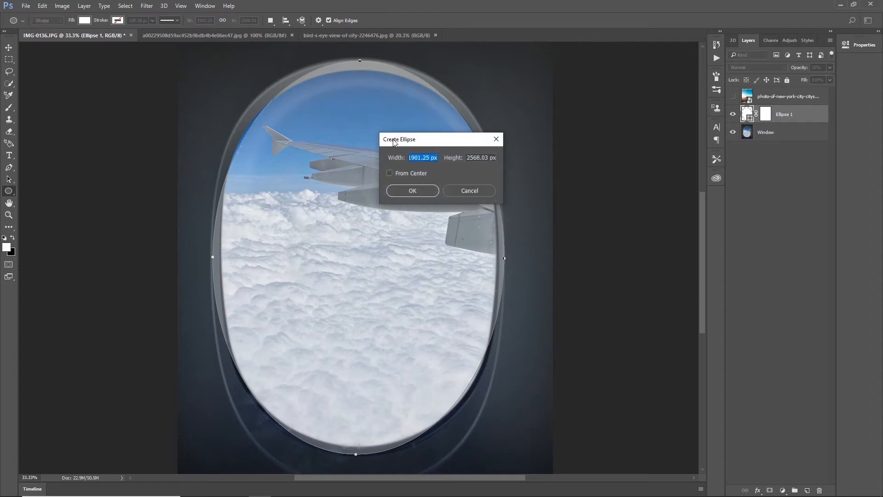
click(480, 188)
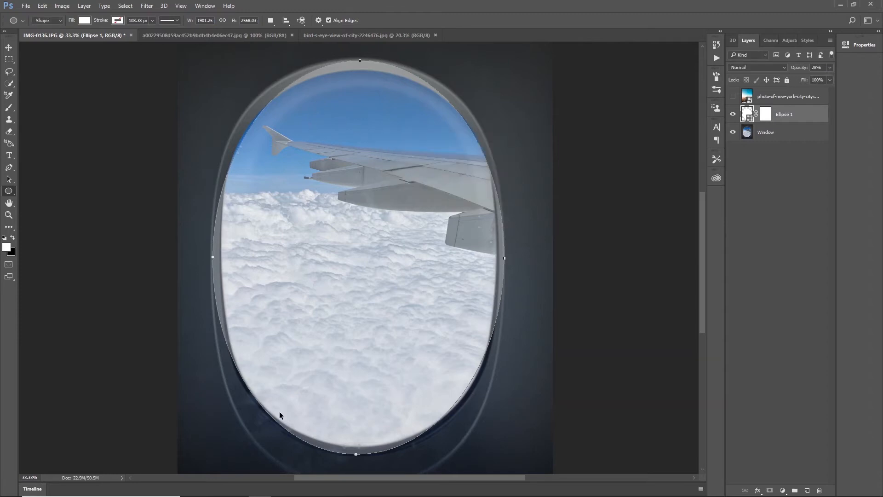
mouse_move(356, 455)
mouse_down()
mouse_move(357, 383)
mouse_move(357, 453)
mouse_up()
drag(350, 392, 355, 405)
key(ctrl+z)
Free-transform the ellipse to about 1892 × 2571 px so its left side sits closer to the window opening.
key(ctrl+t)
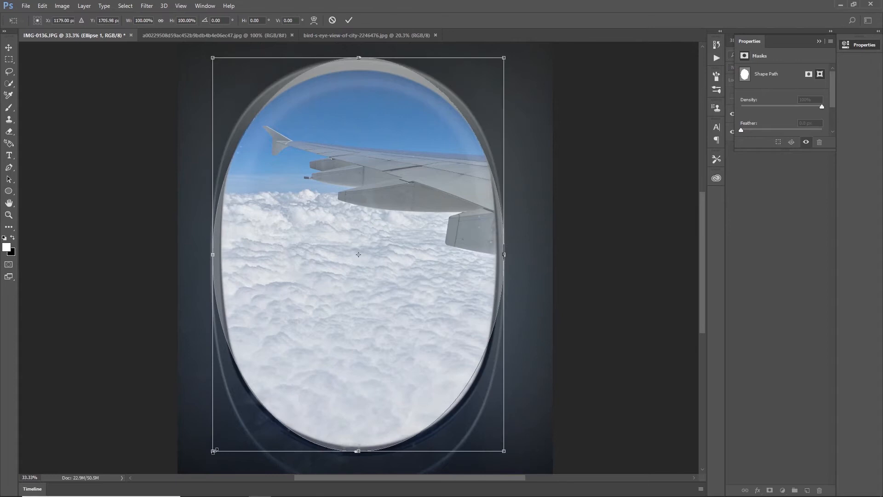
drag(213, 451, 214, 451)
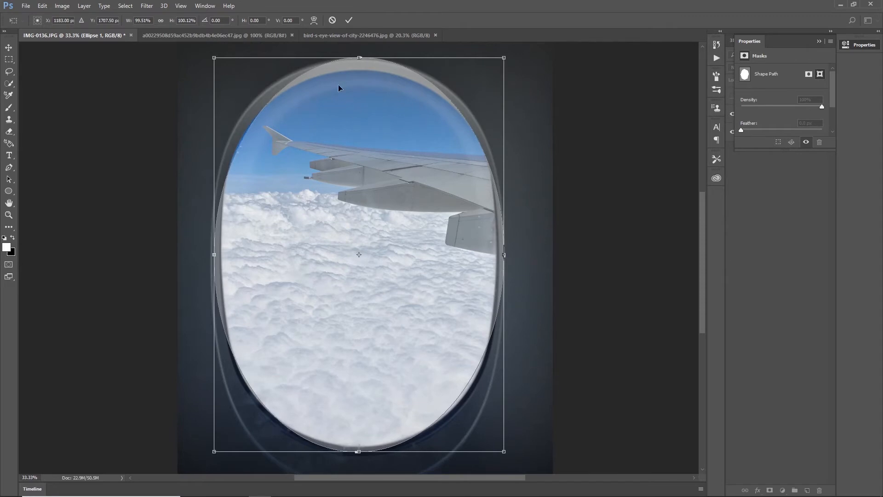
click(349, 21)
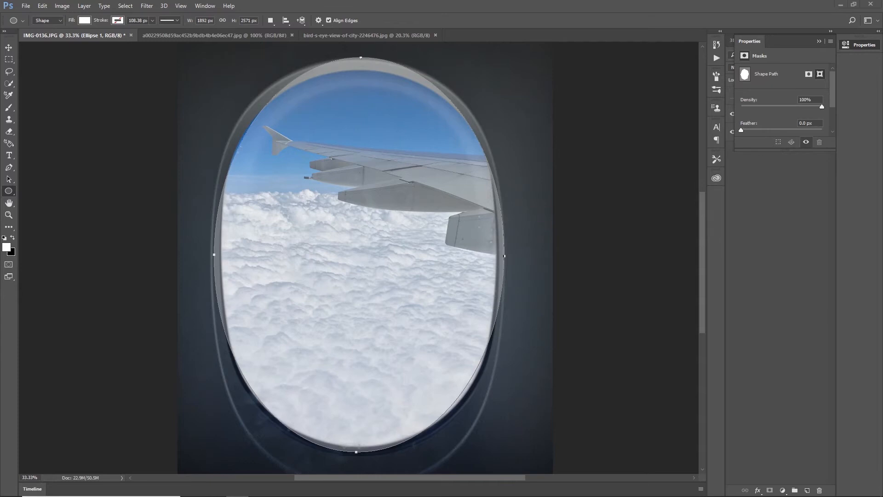
Warp the ellipse path so its upper edge and upper-right curve follow the top rim of the window opening.
right_click(345, 163)
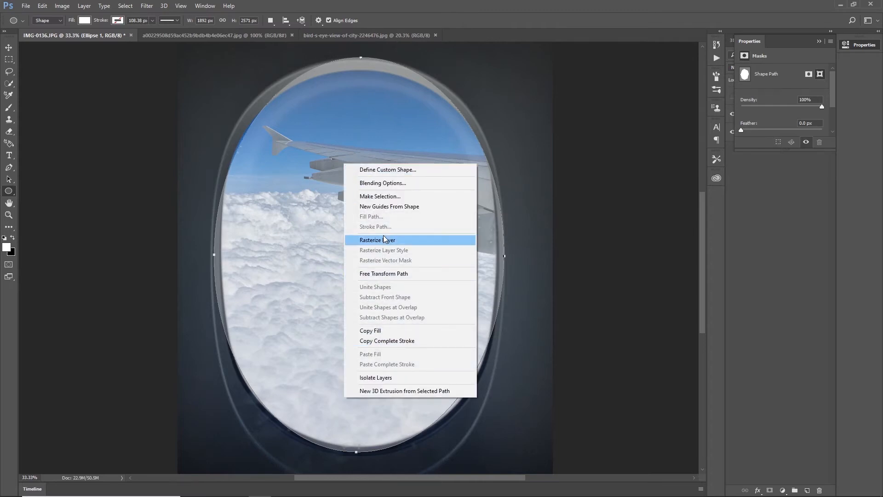
click(330, 191)
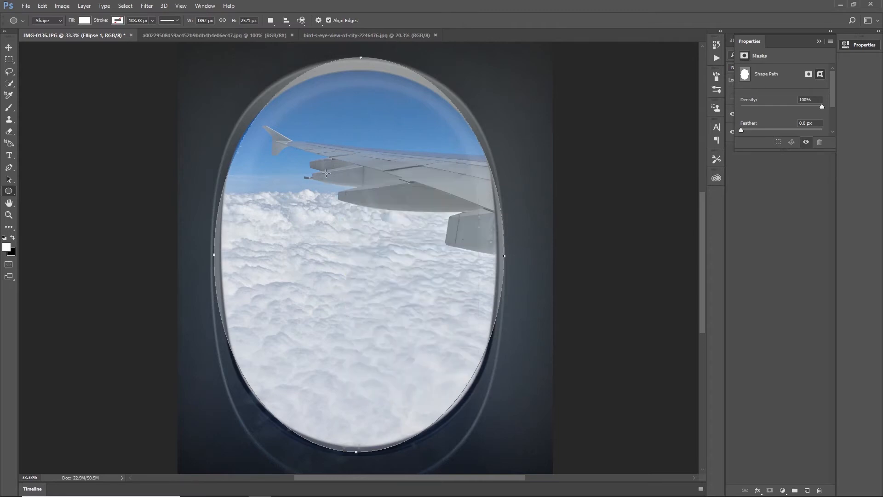
key(ctrl+t)
right_click(342, 186)
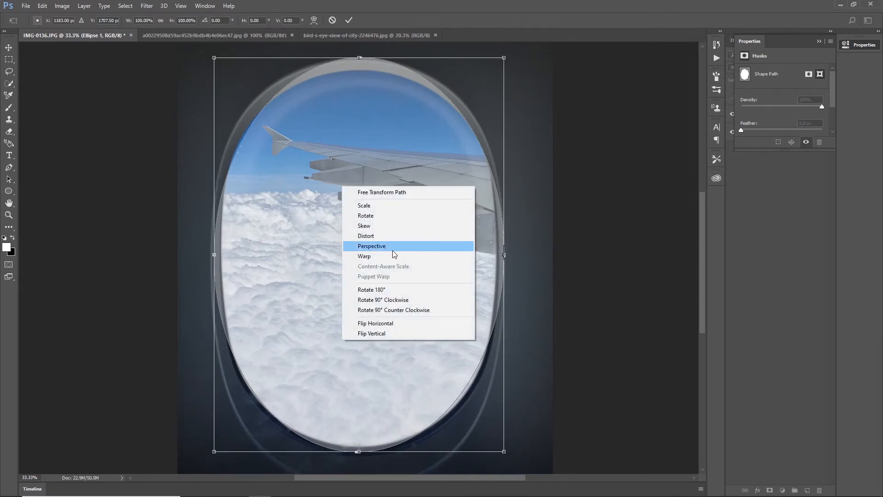
click(359, 257)
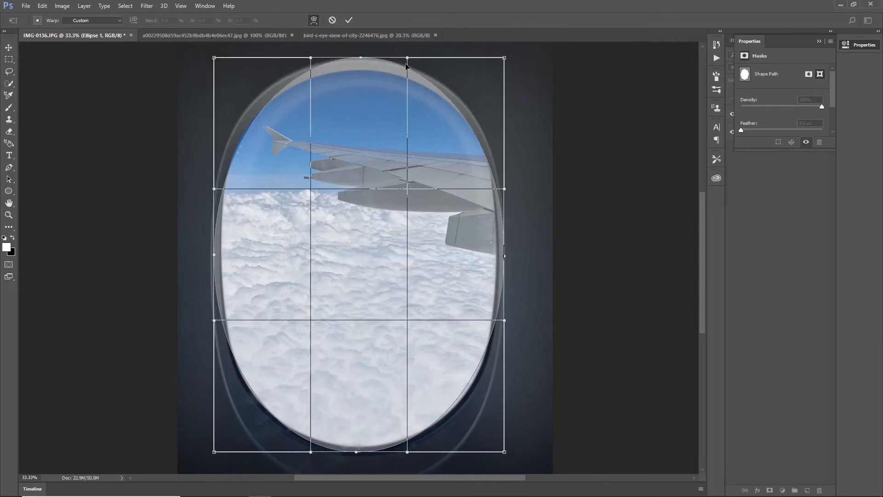
drag(409, 60, 417, 79)
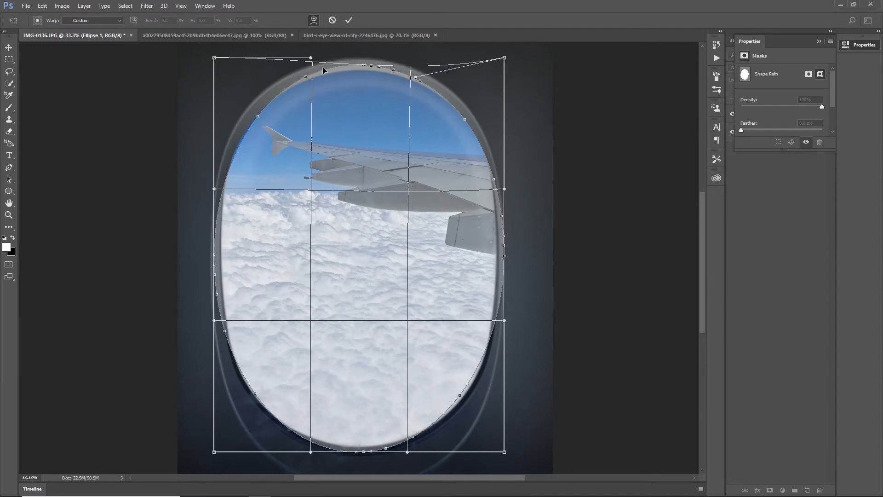
drag(311, 60, 292, 67)
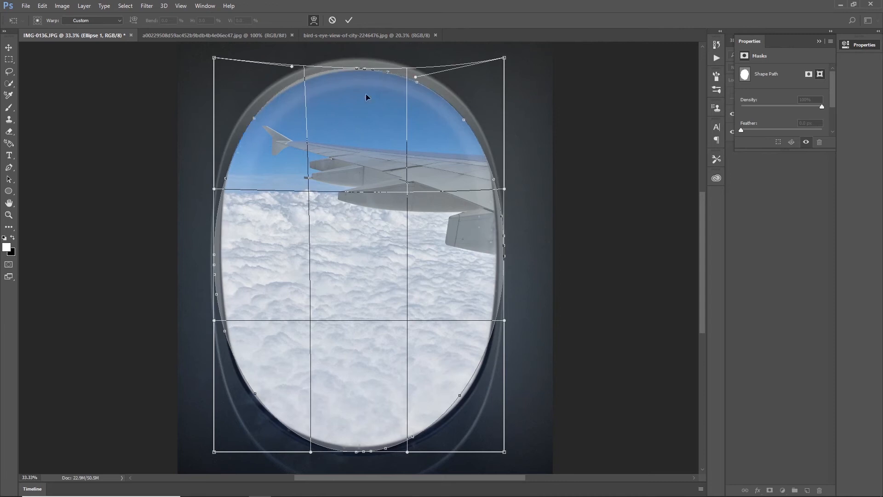
drag(293, 66, 295, 71)
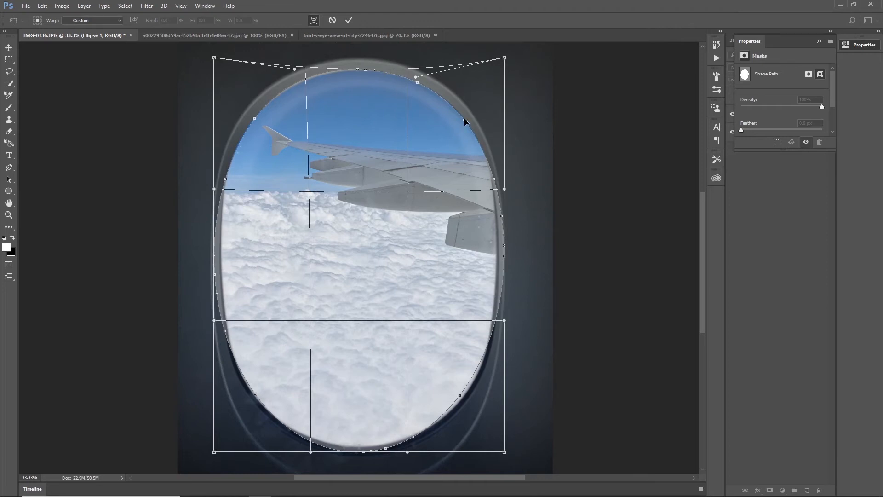
drag(464, 121, 466, 120)
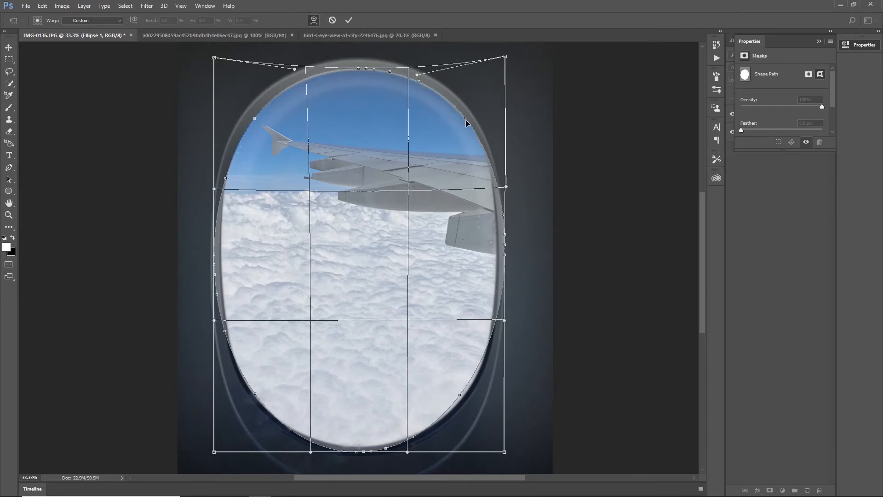
Warp the ellipse's right side inward and its lower-right curve outward to match the window opening.
mouse_move(505, 236)
mouse_down()
mouse_move(500, 228)
mouse_move(503, 247)
mouse_up()
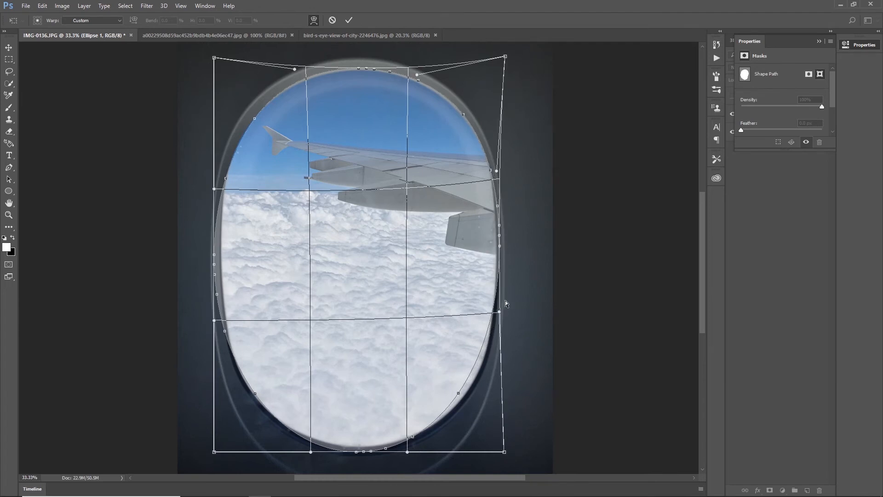
drag(500, 317, 500, 332)
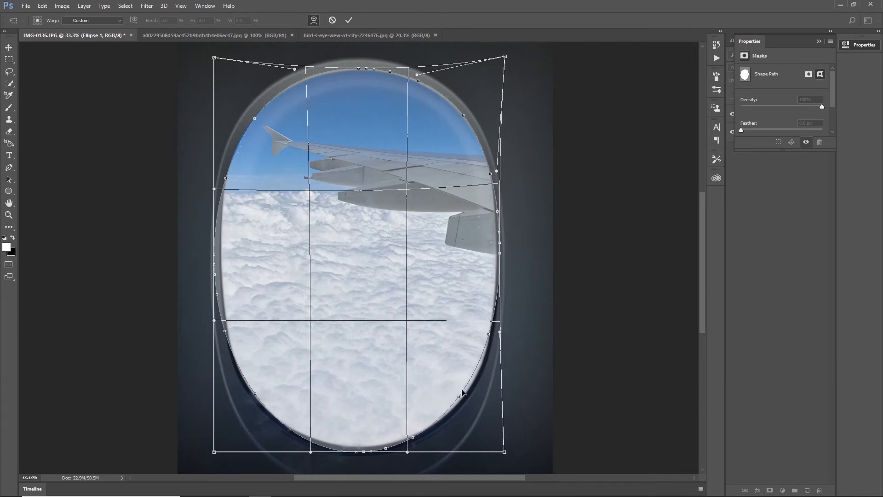
drag(461, 397, 458, 401)
drag(495, 316, 496, 316)
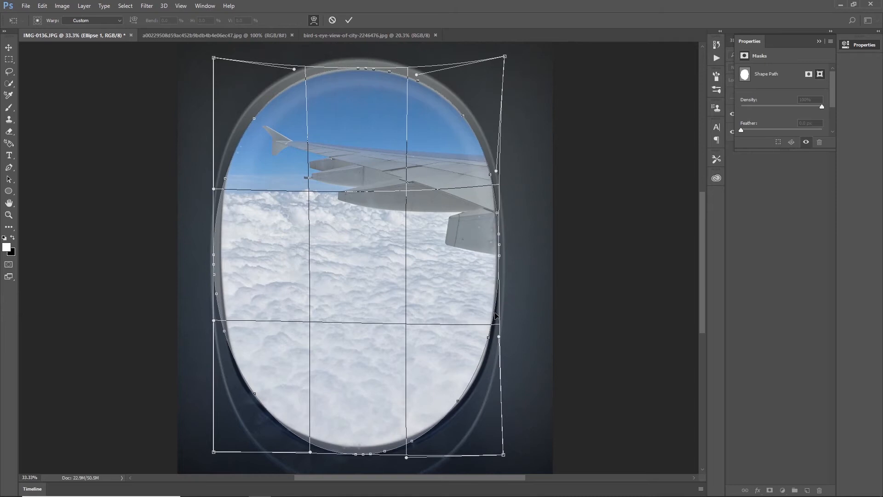
drag(458, 400, 459, 401)
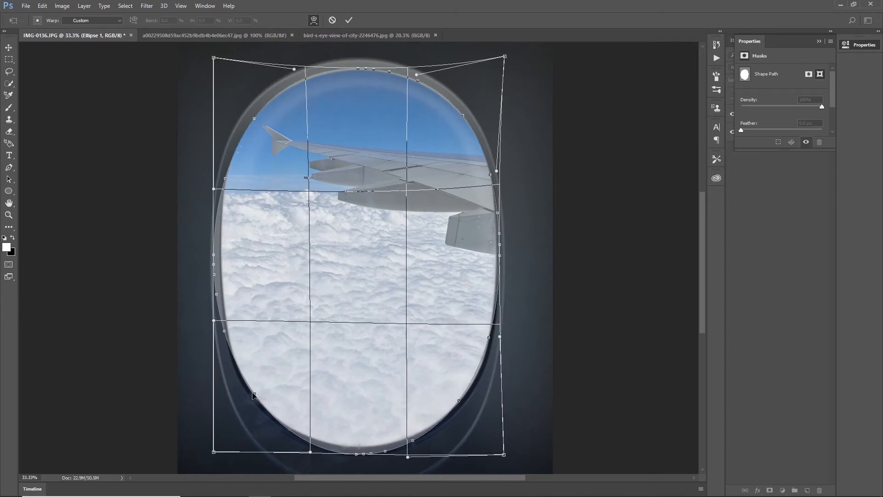
Warp the ellipse's lower-left, bottom and lower-right curves to follow the window's lower rim, and apply the warp.
drag(253, 396, 252, 394)
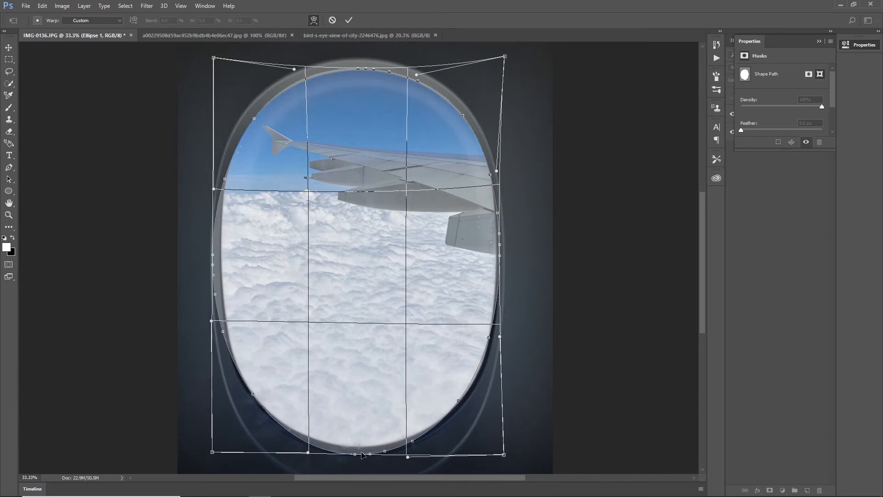
drag(359, 454, 339, 450)
drag(455, 404, 460, 404)
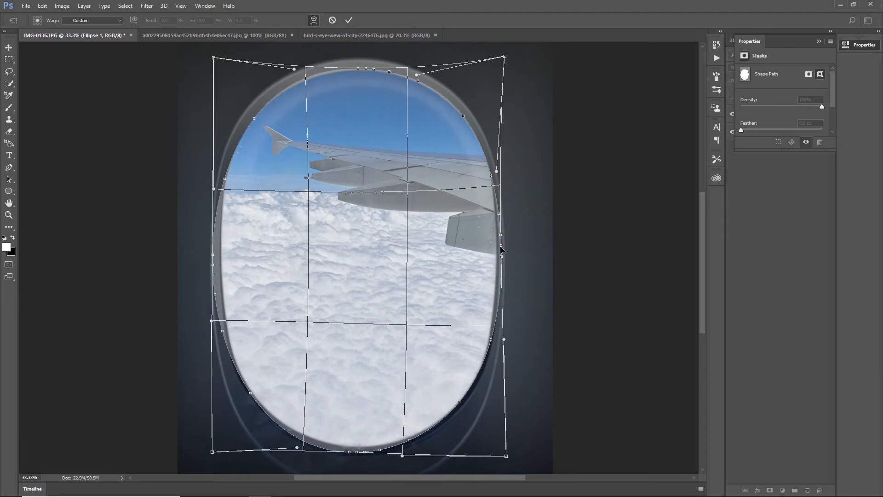
key(Return)
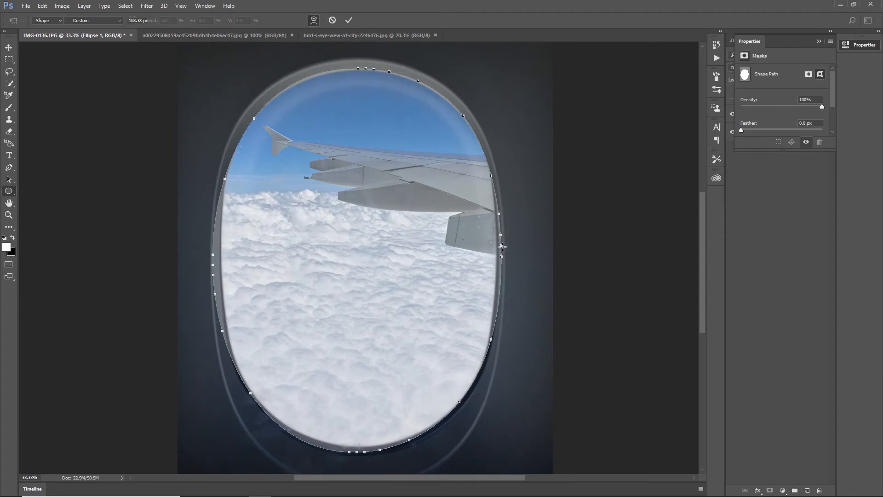
With Free Transform, nudge the ellipse slightly up and left to about X 1166 px, Y 1731 px.
key(ctrl+t)
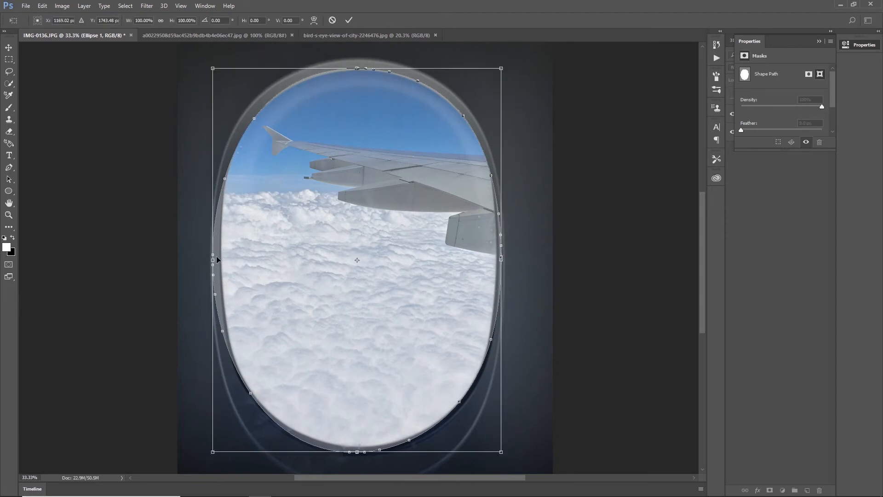
drag(214, 257, 214, 255)
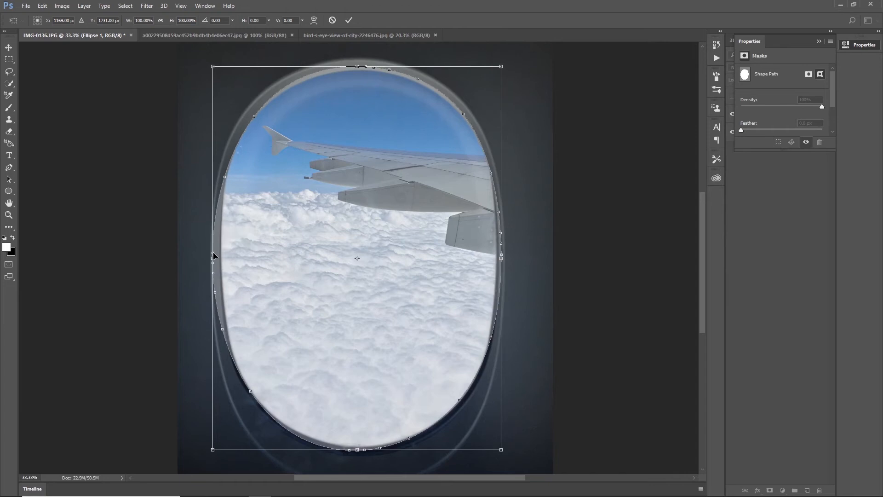
mouse_move(226, 178)
mouse_down()
mouse_move(235, 174)
mouse_move(226, 179)
mouse_up()
drag(221, 327, 222, 330)
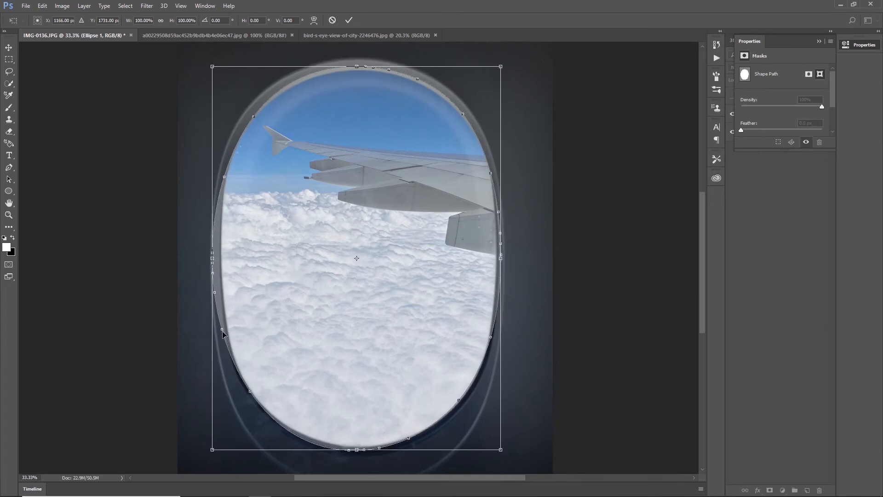
Warp the ellipse path again, pulling its left side inward and refining its upper-left curve along the window opening.
scroll(222, 330, up, 1)
scroll(223, 331, down, 1)
right_click(255, 156)
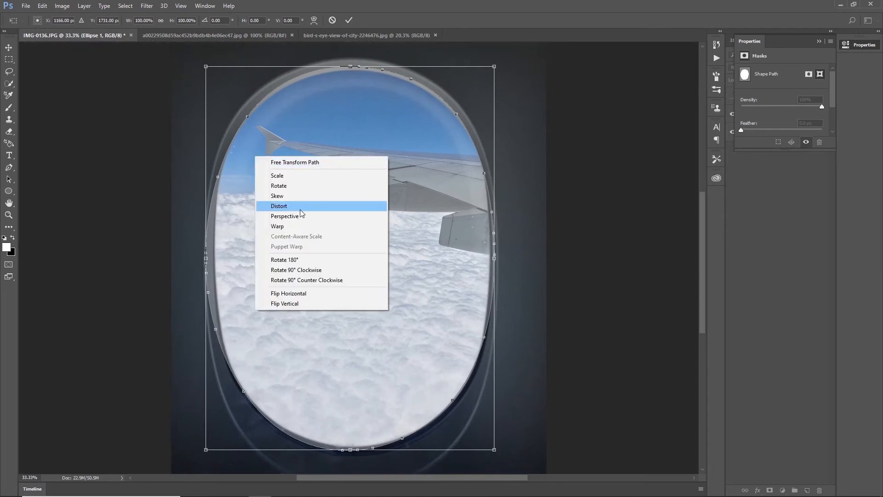
click(296, 226)
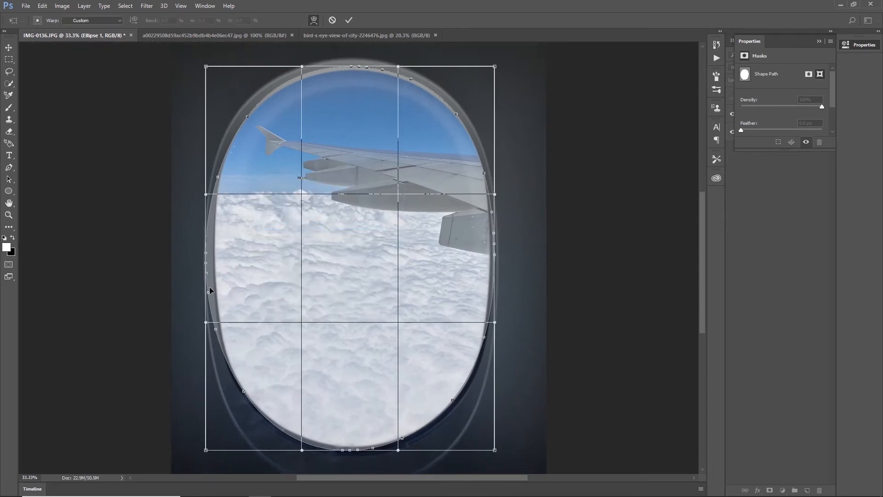
drag(208, 295, 212, 291)
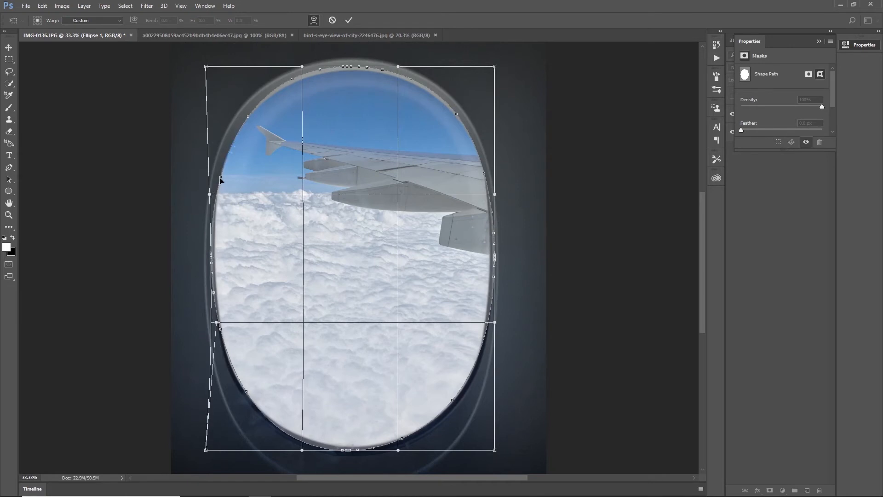
drag(221, 178, 220, 176)
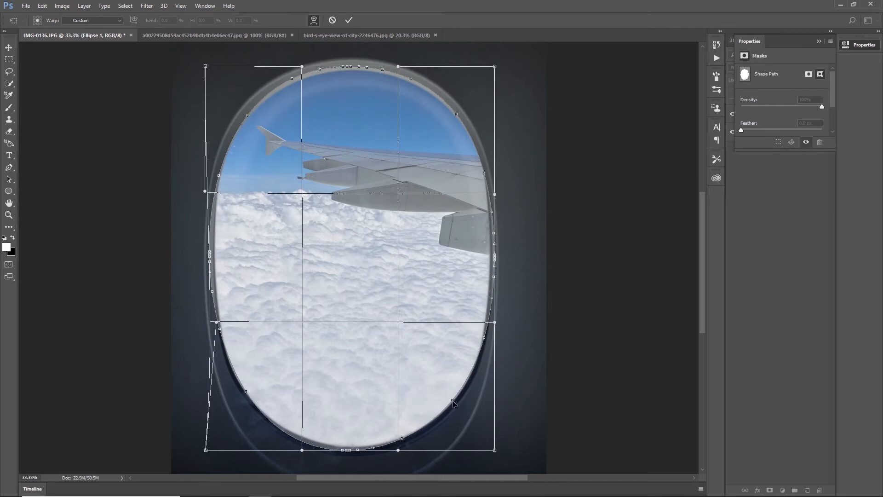
Refine the ellipse's lower-right curve and right side against the window edge, and apply the warp.
drag(453, 401, 454, 403)
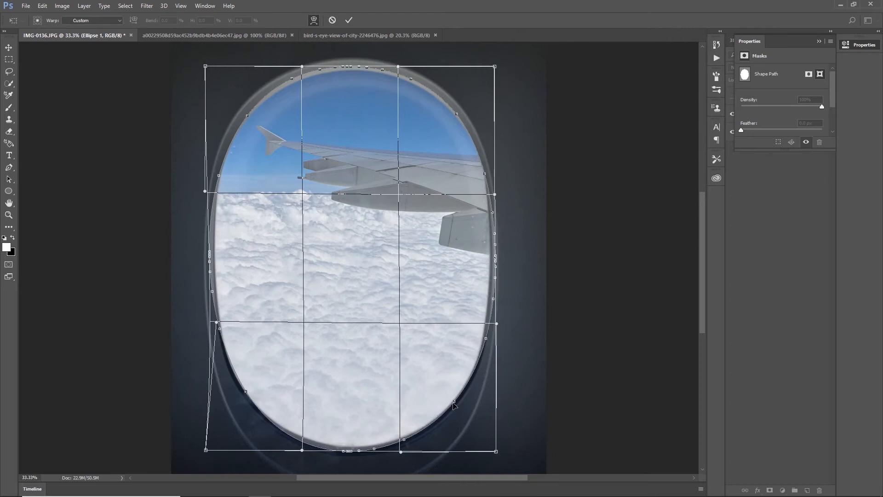
drag(494, 299, 492, 300)
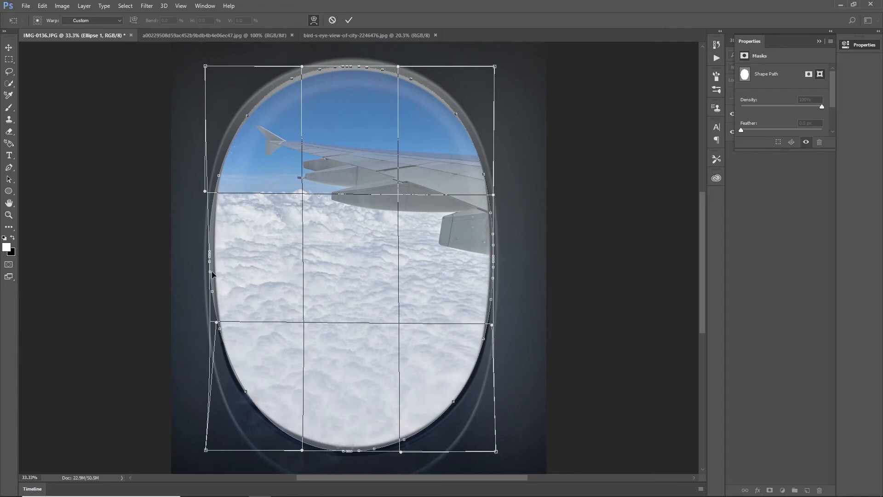
key(Return)
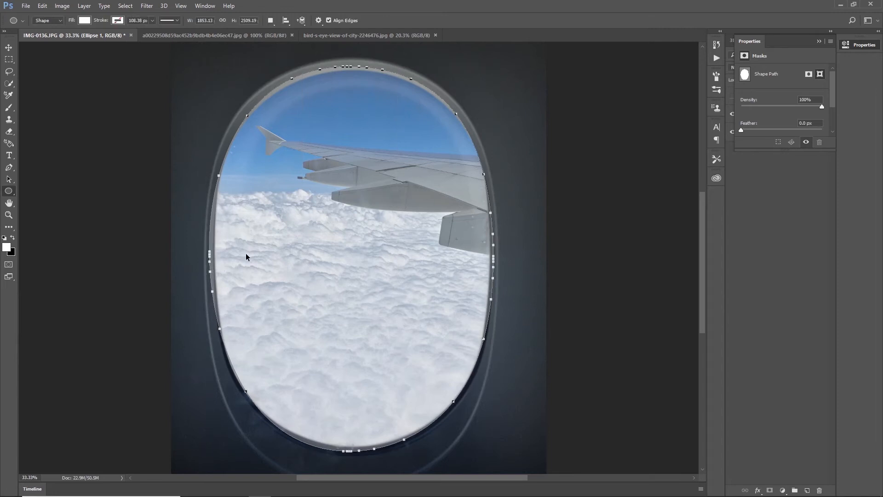
Show the rulers, warp the ellipse's left and lower-left edges to about 1846.5 × 2512 px overall, and collapse the mask properties.
key(ctrl+r)
key(ctrl+t)
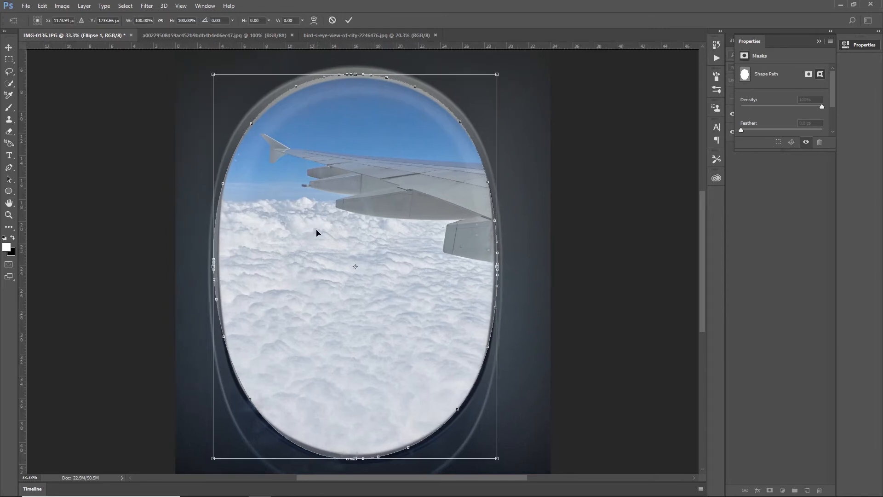
right_click(305, 252)
click(326, 322)
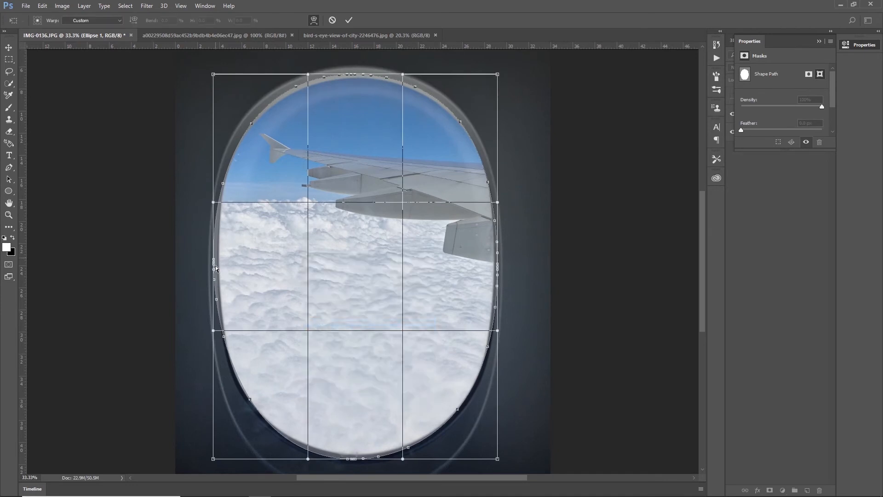
drag(214, 267, 216, 267)
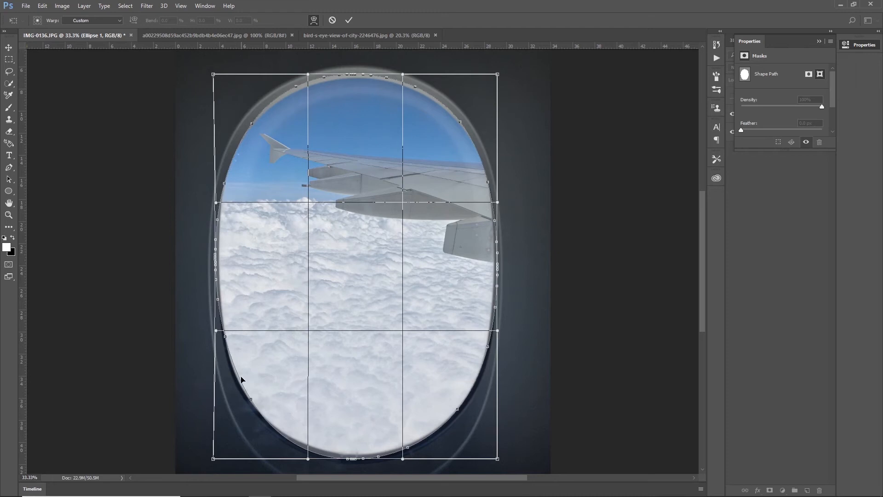
drag(251, 401, 249, 402)
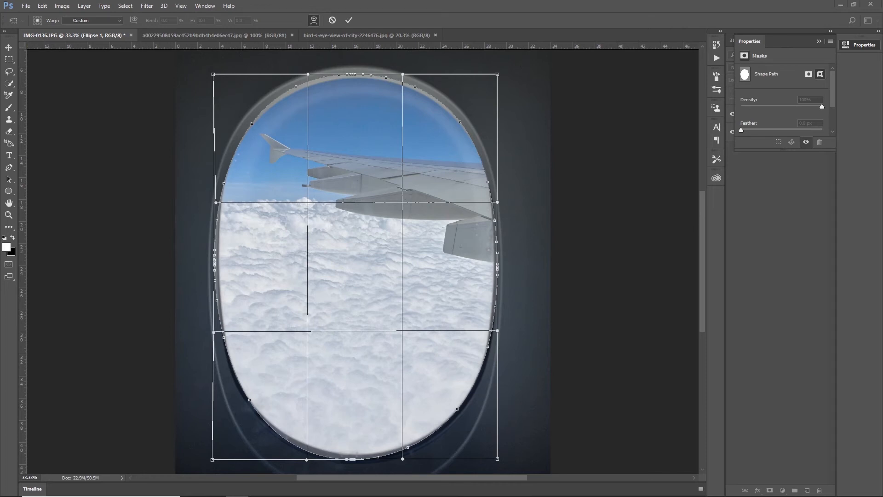
click(350, 20)
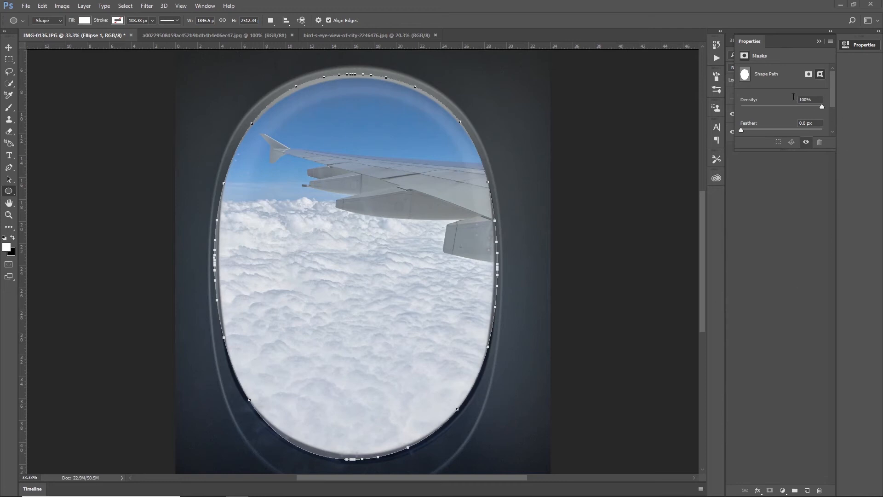
click(819, 41)
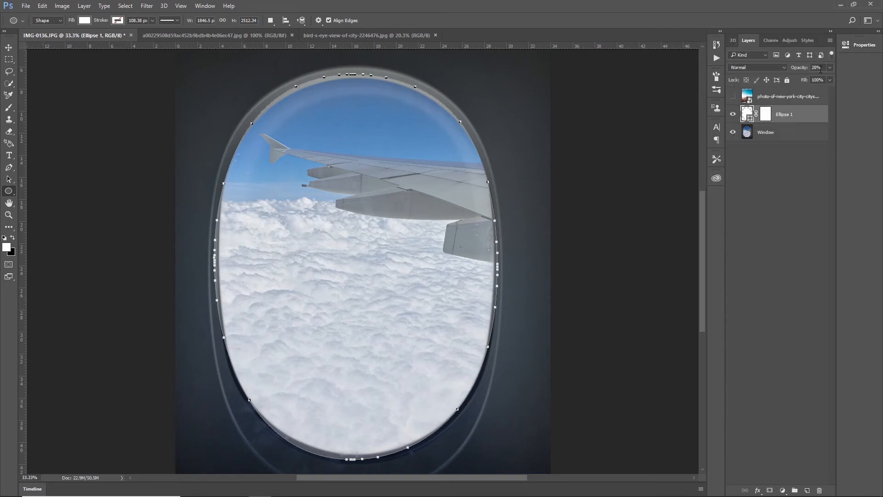
Set the ellipse layer's opacity to 100% and move the New York cityscape layer beneath the Window layer.
click(828, 68)
drag(808, 77, 824, 79)
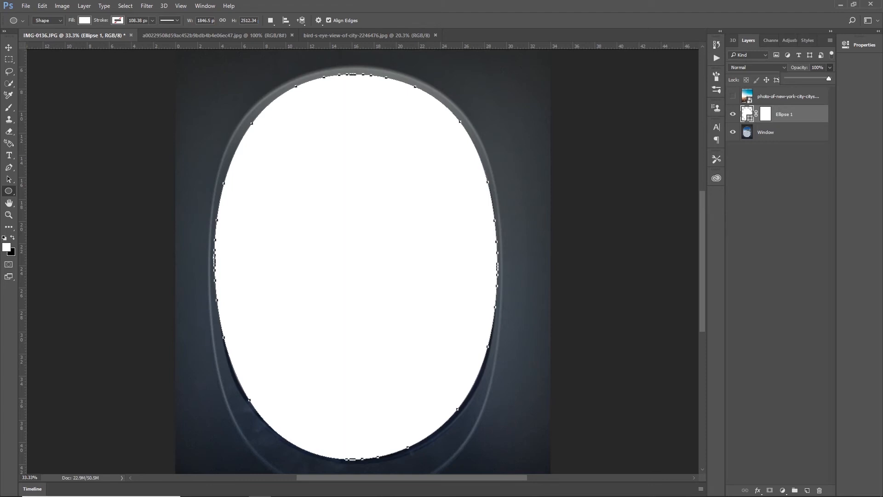
click(315, 263)
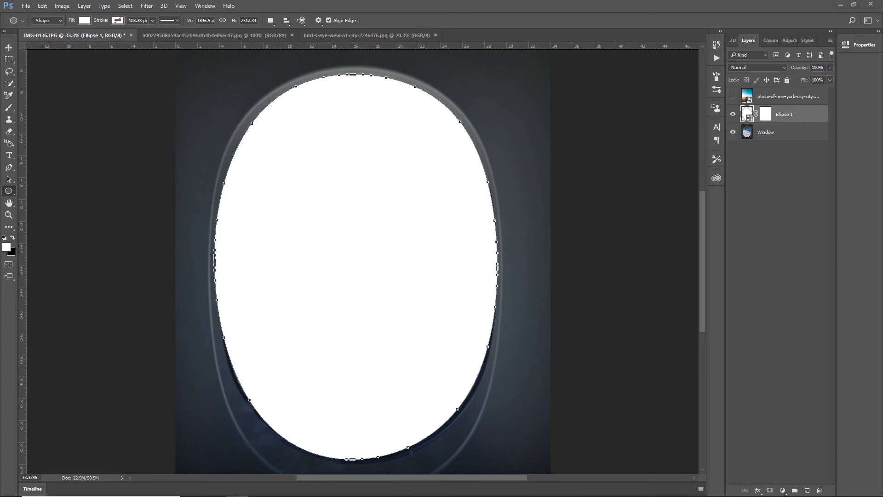
click(788, 98)
drag(788, 99, 788, 144)
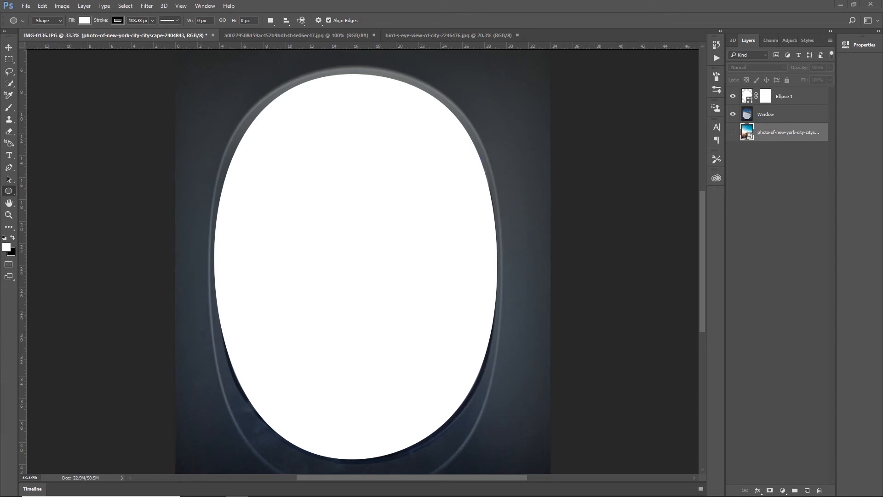
Load the ellipse outline as a selection, add it as a layer mask on the Window layer, and invert the mask.
ctrl+click(748, 97)
key(ctrl+d)
key(ctrl+shift+d)
click(769, 118)
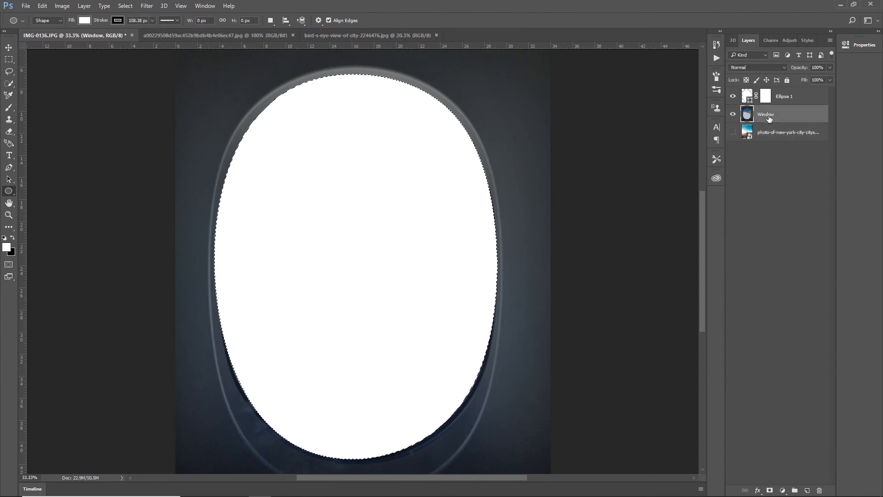
click(770, 491)
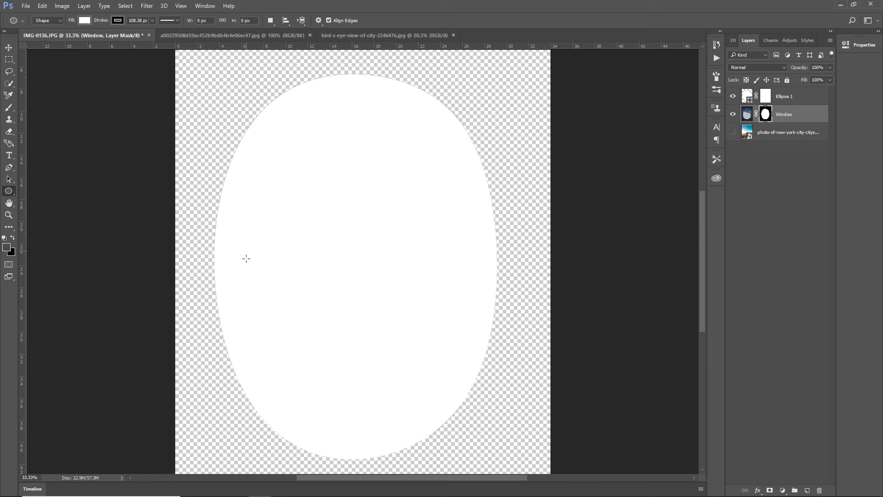
key(ctrl+a)
key(ctrl+d)
key(ctrl+i)
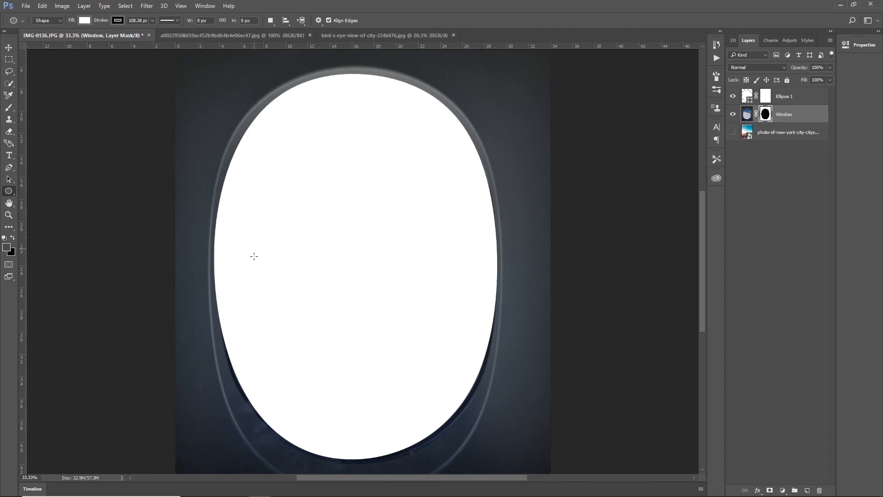
Hide the Ellipse 1 layer and show the New York cityscape layer through the masked window opening.
click(733, 96)
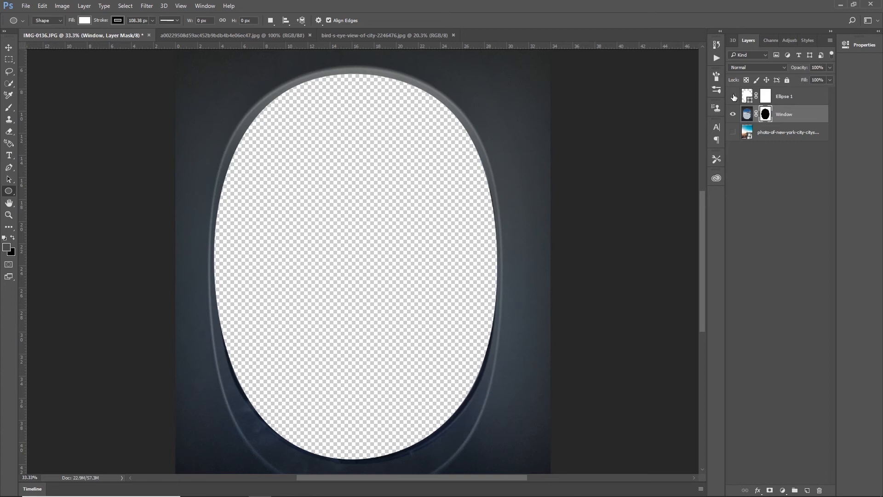
click(733, 133)
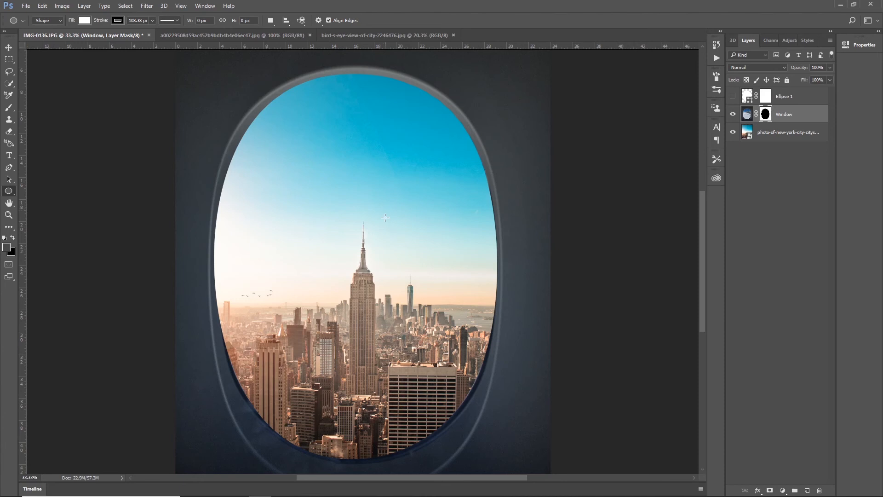
click(734, 133)
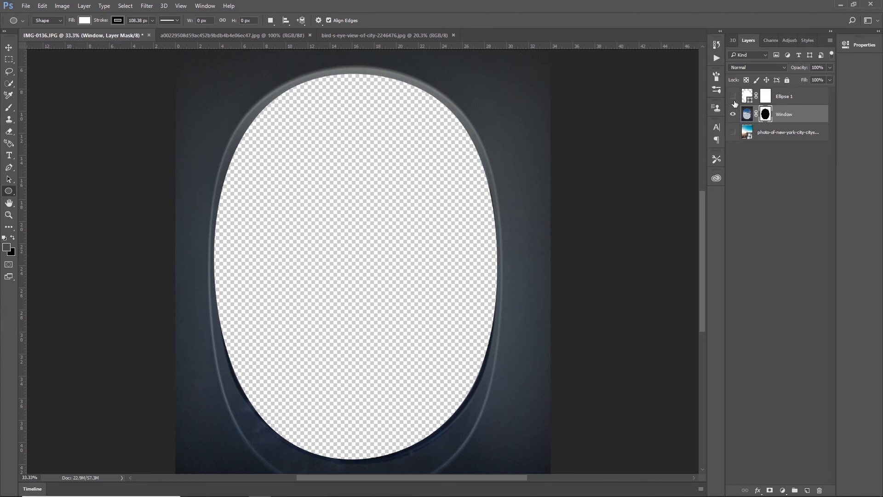
click(733, 133)
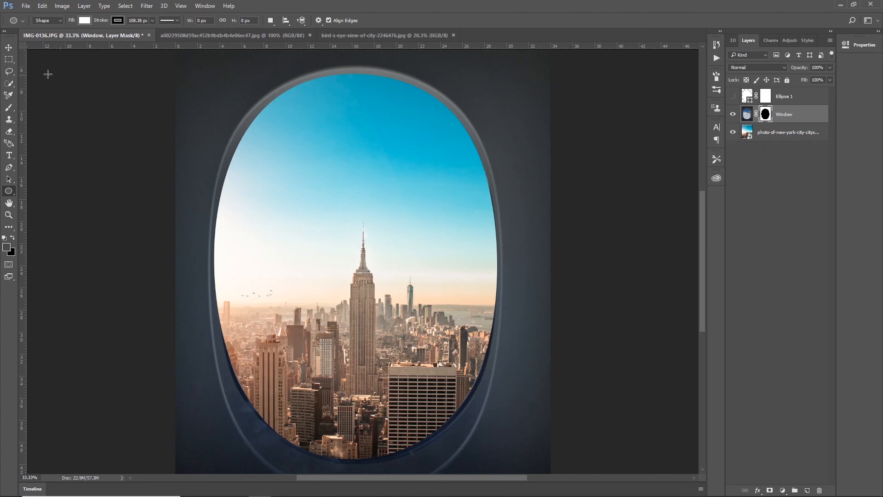
Move the New York cityscape photo slightly up and left behind the window opening.
click(9, 47)
mouse_move(288, 207)
mouse_down()
mouse_move(269, 148)
mouse_move(284, 197)
mouse_up()
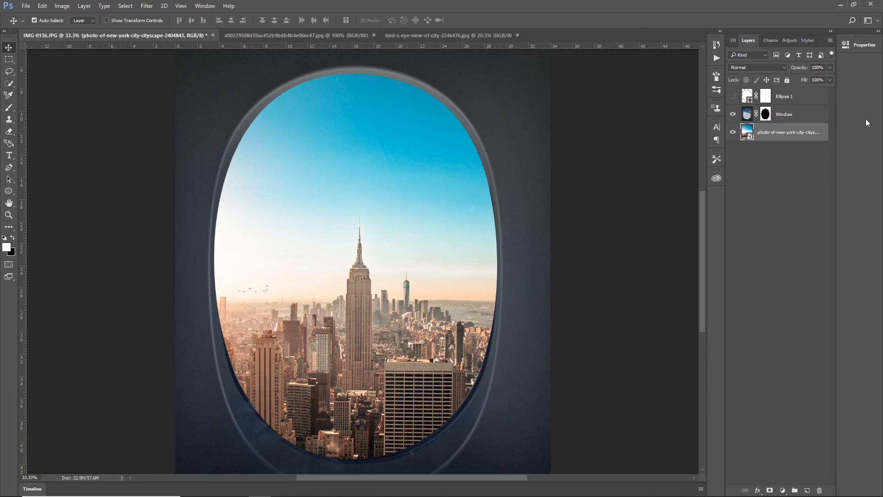
Feather the Window layer's mask by 4 px in Select and Mask, outputting to a new layer with layer mask.
click(765, 114)
double_click(765, 114)
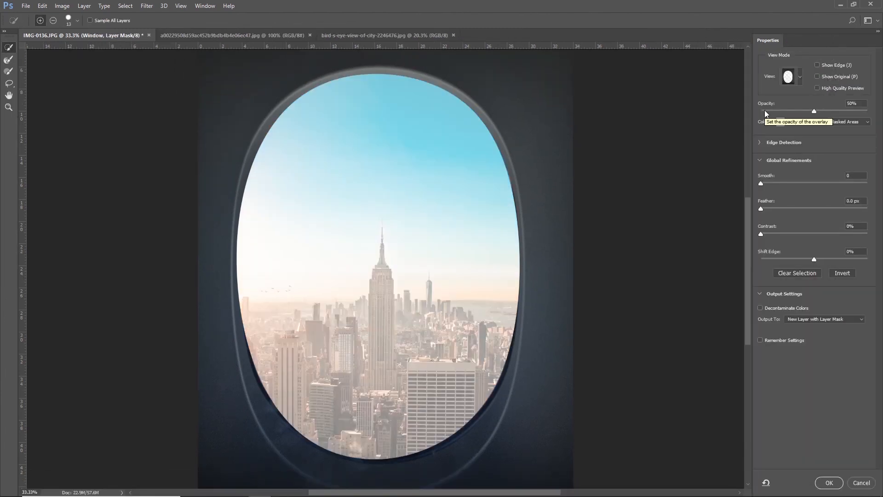
drag(776, 207, 765, 210)
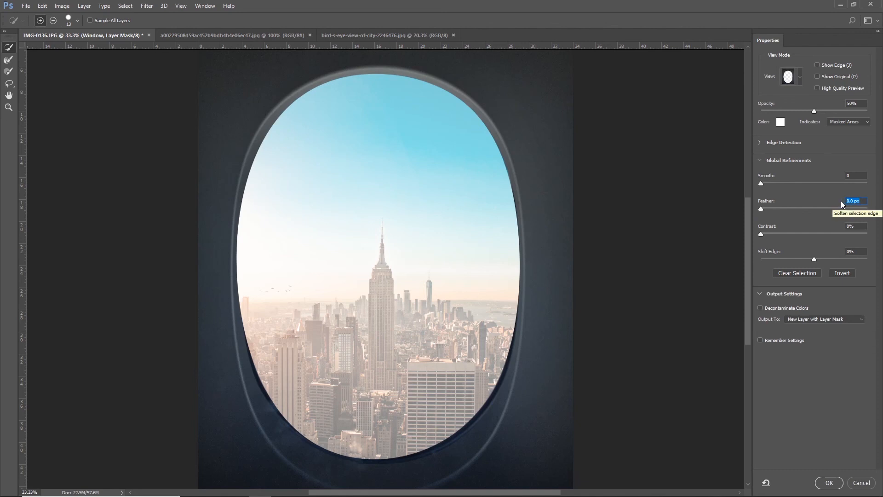
click(853, 201)
text(4)
key(Return)
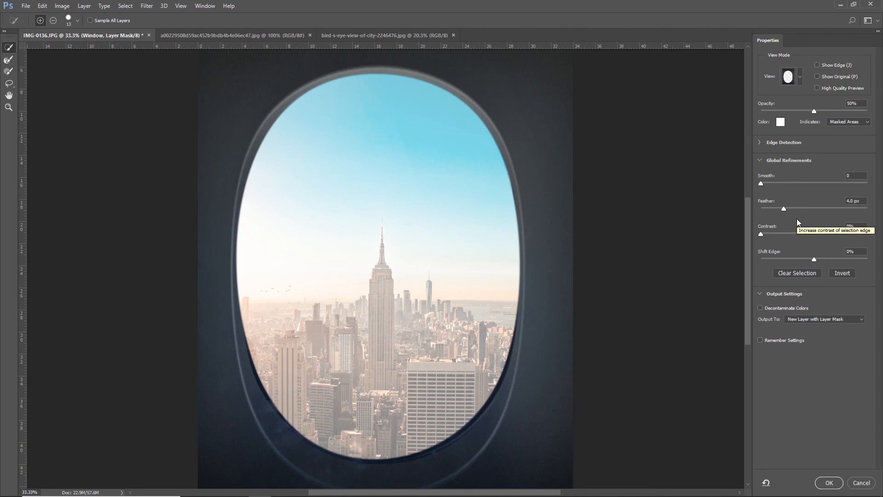
click(827, 483)
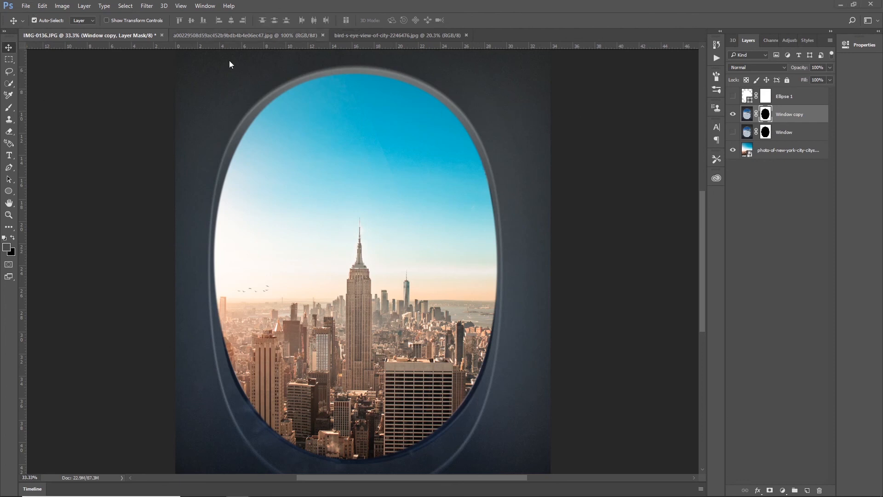
Place the bird's-eye city photo from the Desktop folder and scale it to about 63.69% × 72.96% so it spans the canvas width.
mouse_move(214, 488)
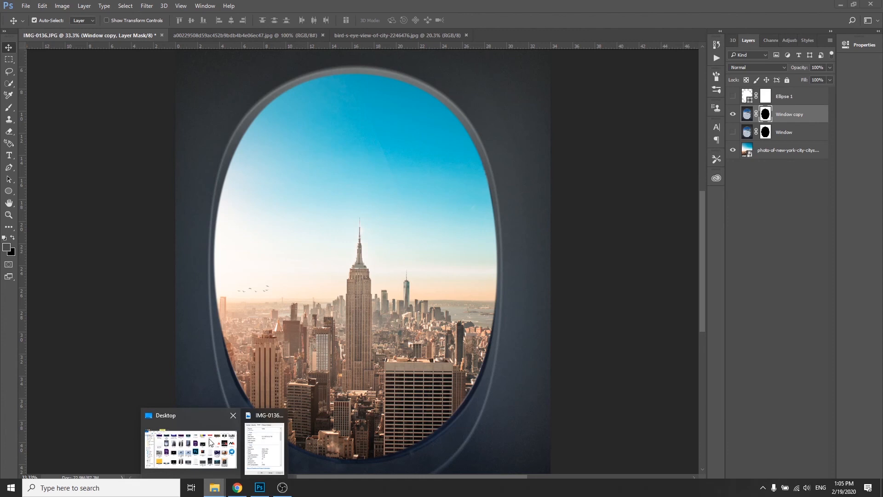
click(216, 442)
drag(543, 286, 533, 361)
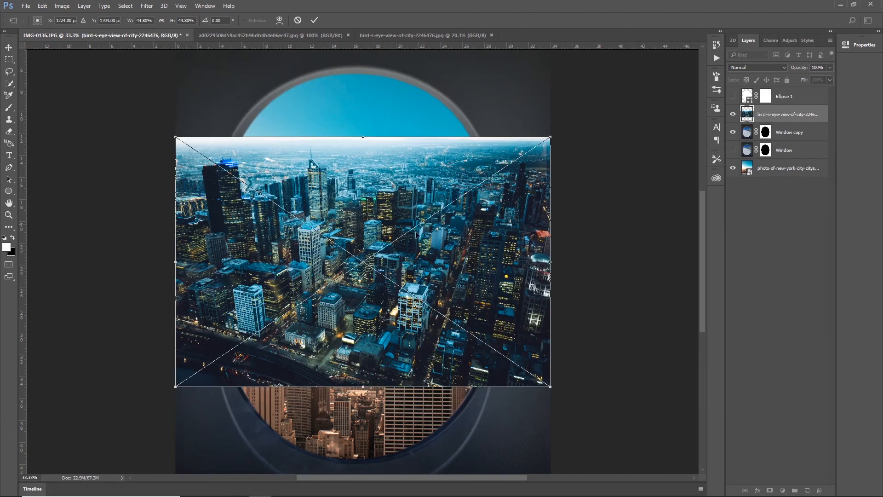
drag(416, 250, 347, 331)
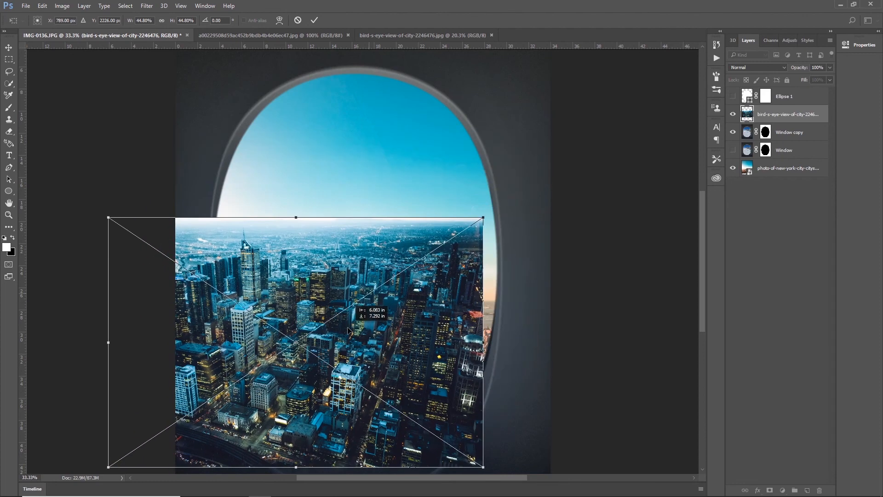
drag(483, 217, 643, 57)
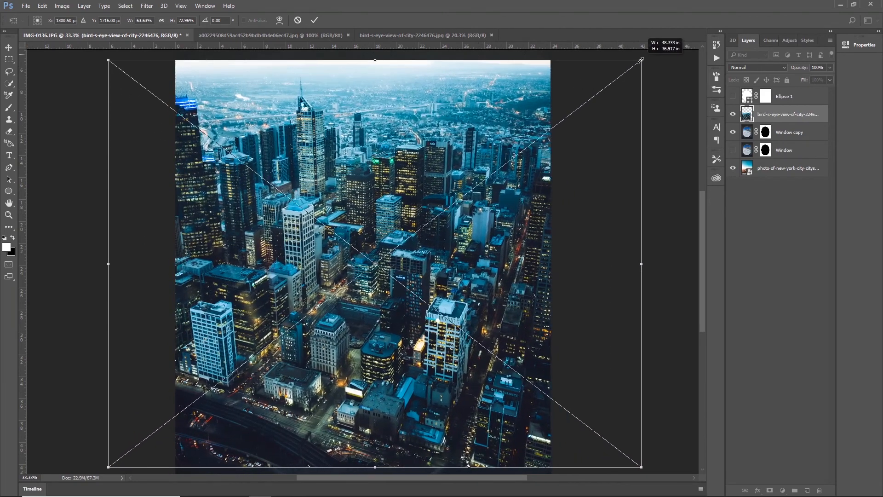
click(314, 20)
Move the bird's-eye city layer beneath both Window layers, with the New York layer hidden, and shift the photo slightly down and right.
drag(773, 116, 773, 159)
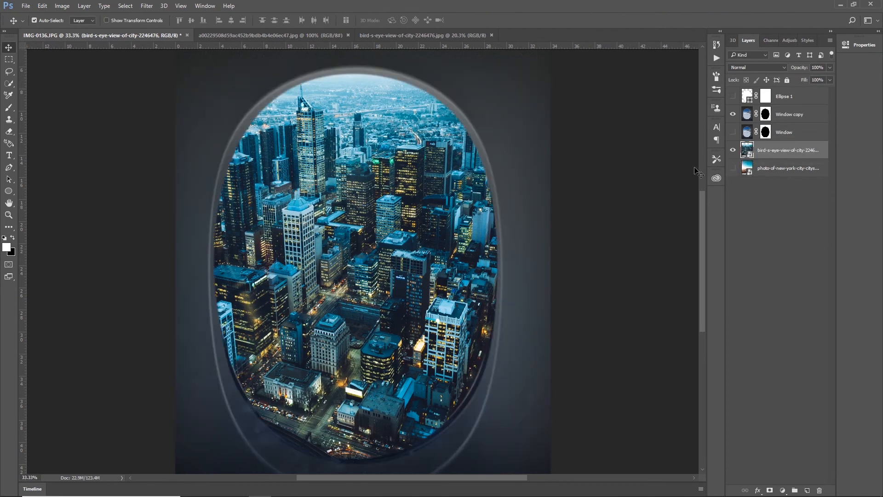
drag(363, 247, 379, 259)
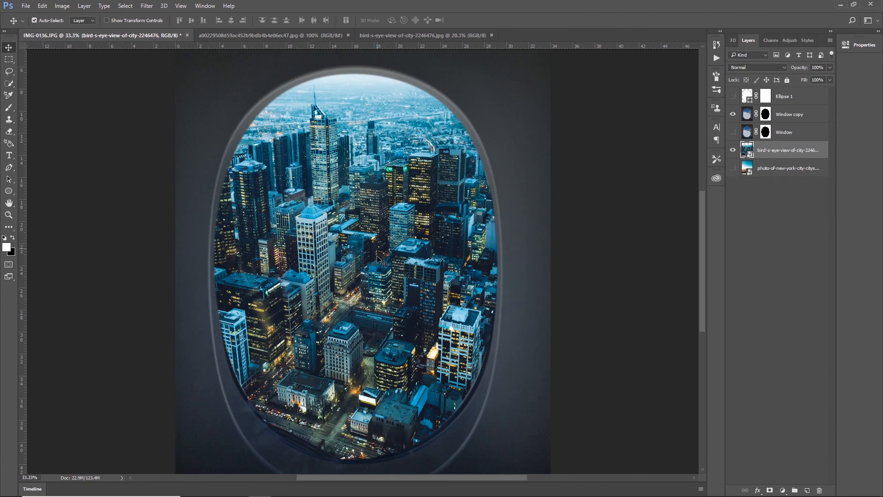